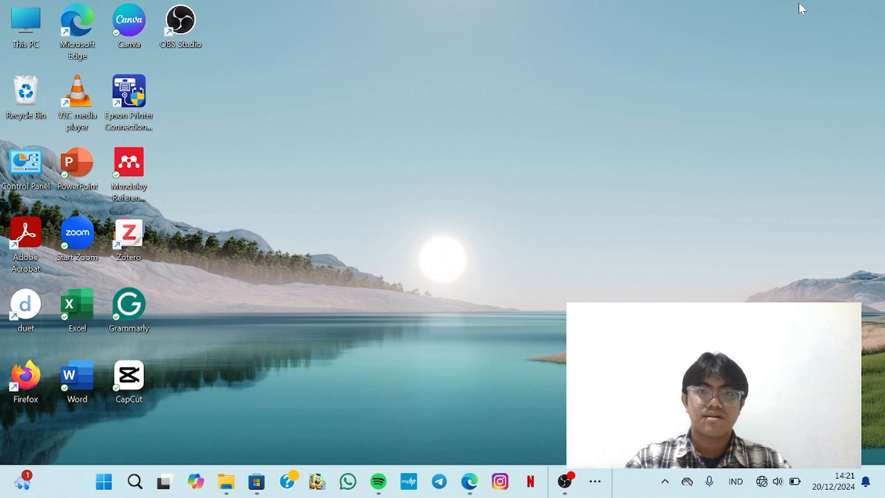
Launch OriginPro and import the tugas mkm text file from the Downloads folder into a new workbook
{"action": "key", "text": "Return"}
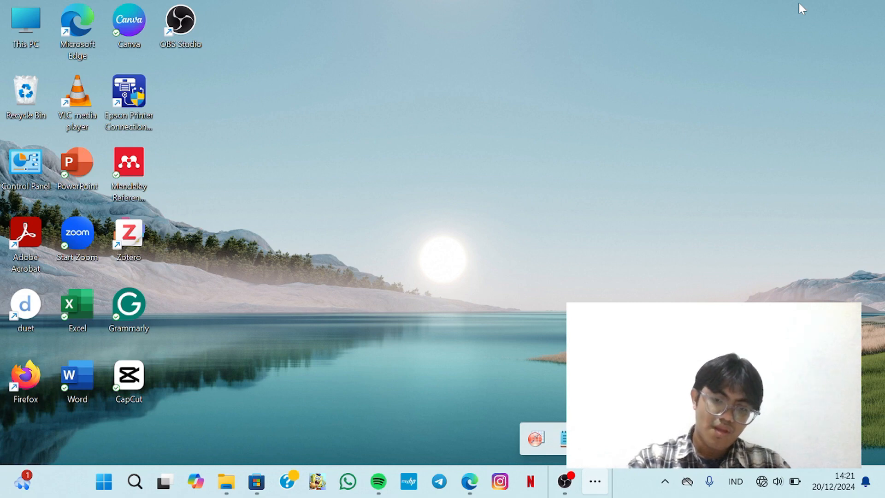
{"action": "left_click", "coordinate": [536, 438]}
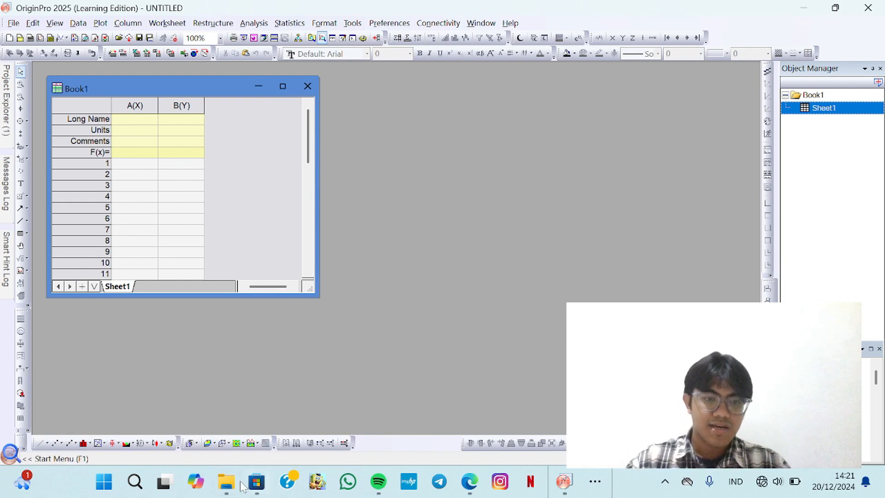
{"action": "left_click", "coordinate": [226, 481]}
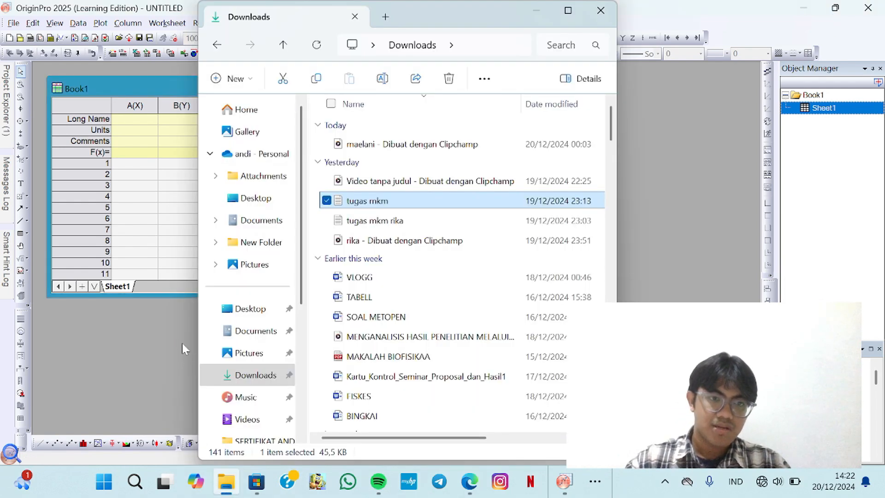
{"action": "left_click", "coordinate": [537, 9]}
{"action": "left_click_drag", "start_coordinate": [242, 104], "coordinate": [507, 82]}
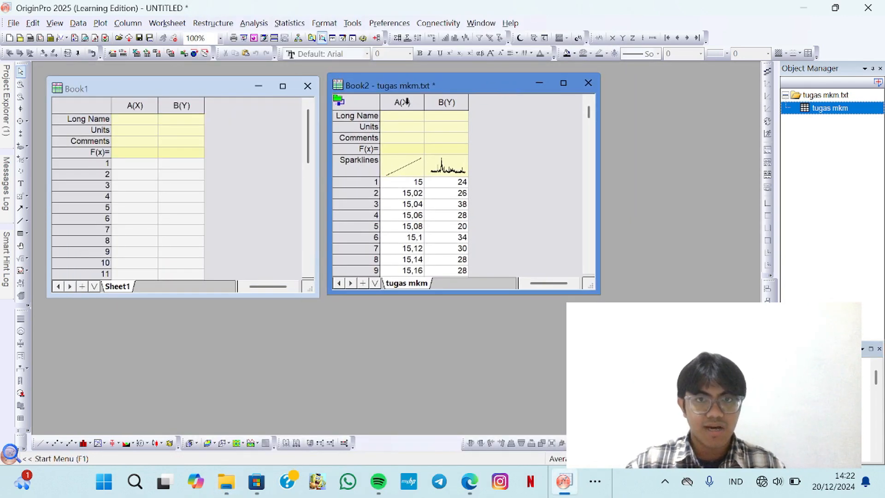
Plot column B against column A of the tugas mkm worksheet as a line graph and reposition the graph window
{"action": "left_click", "coordinate": [407, 102]}
{"action": "left_click", "coordinate": [451, 103]}
{"action": "left_click", "coordinate": [407, 104], "text": "ctrl"}
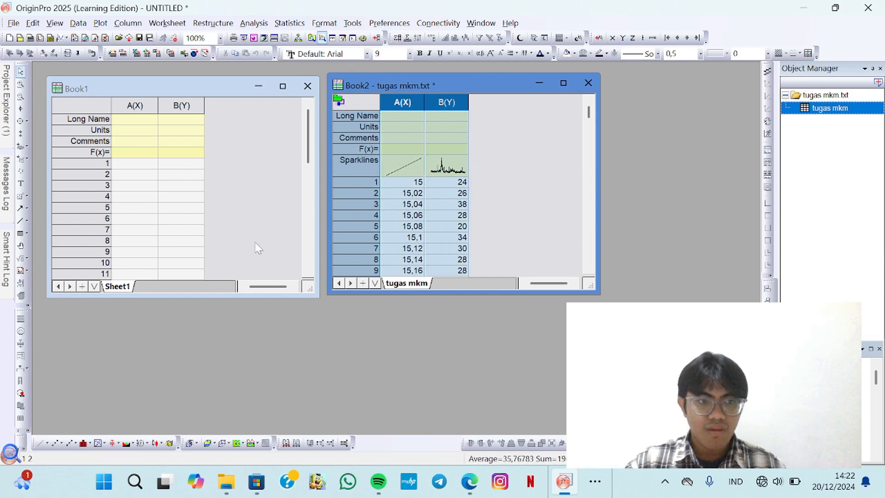
{"action": "left_click", "coordinate": [43, 443]}
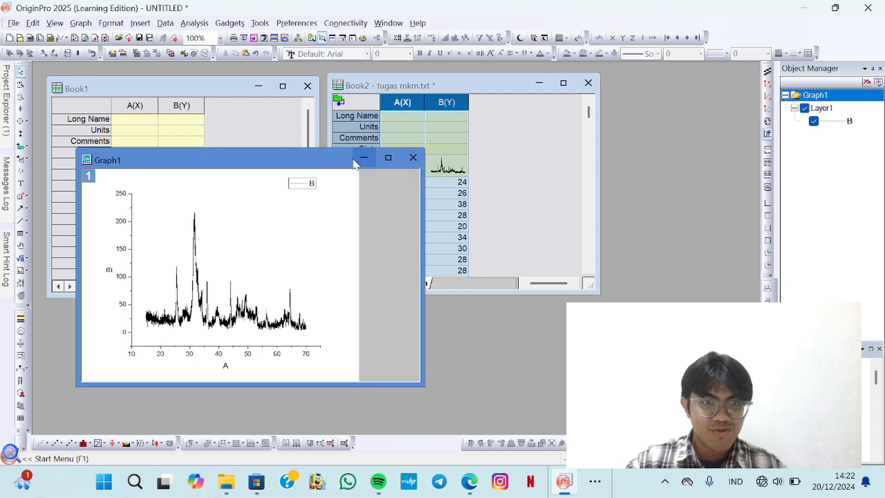
{"action": "left_click_drag", "start_coordinate": [309, 169], "coordinate": [311, 148]}
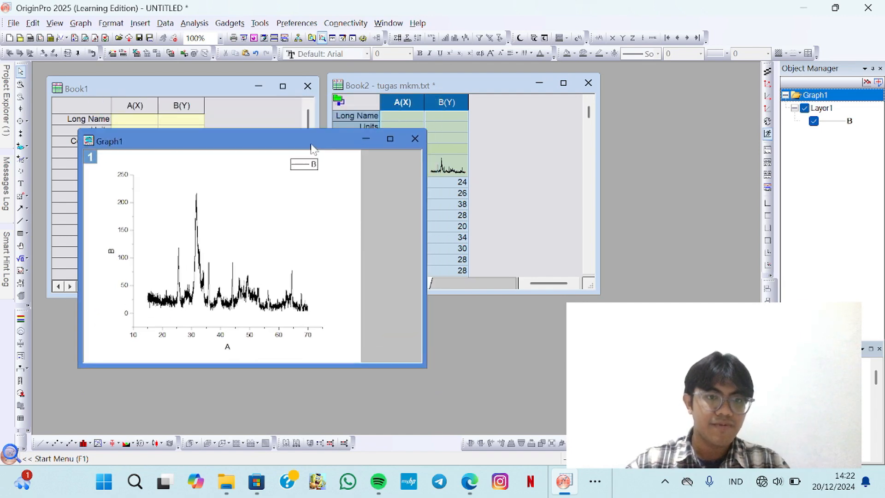
{"action": "left_click_drag", "start_coordinate": [311, 137], "coordinate": [287, 132]}
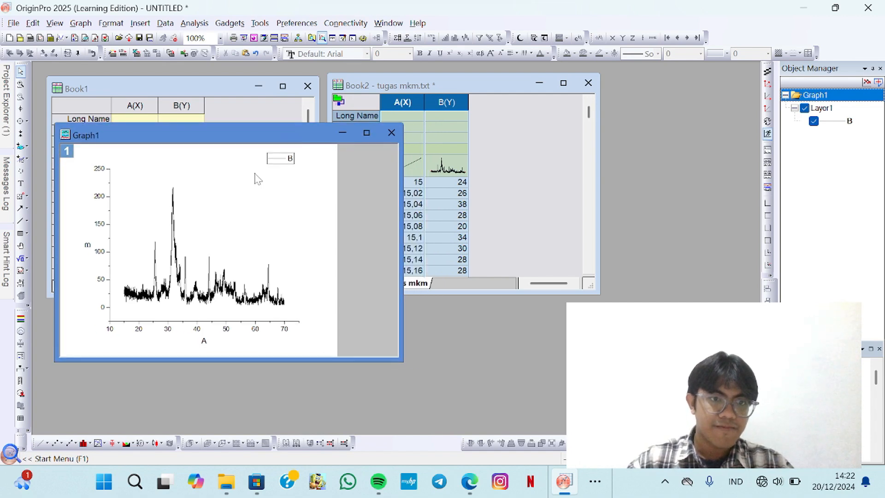
Smooth curve B in the graph with the Adjacent-Averaging method, keeping 5 points of window
{"action": "left_click", "coordinate": [202, 24]}
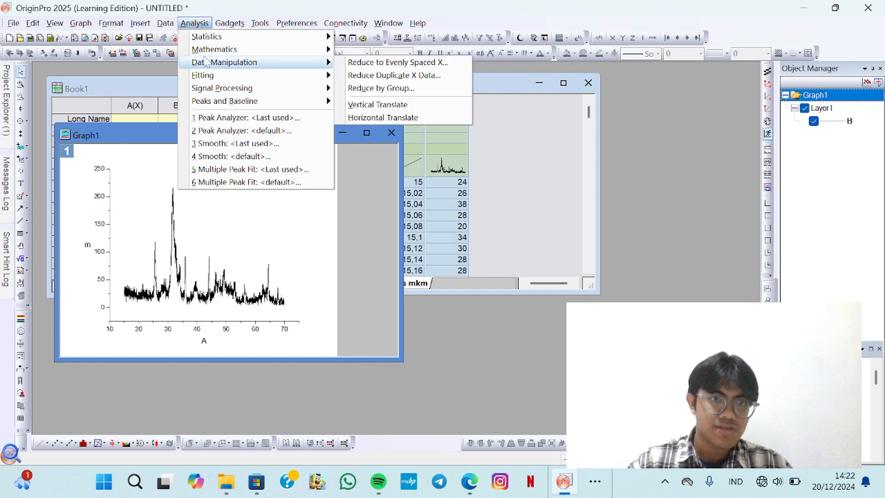
{"action": "mouse_move", "coordinate": [208, 81]}
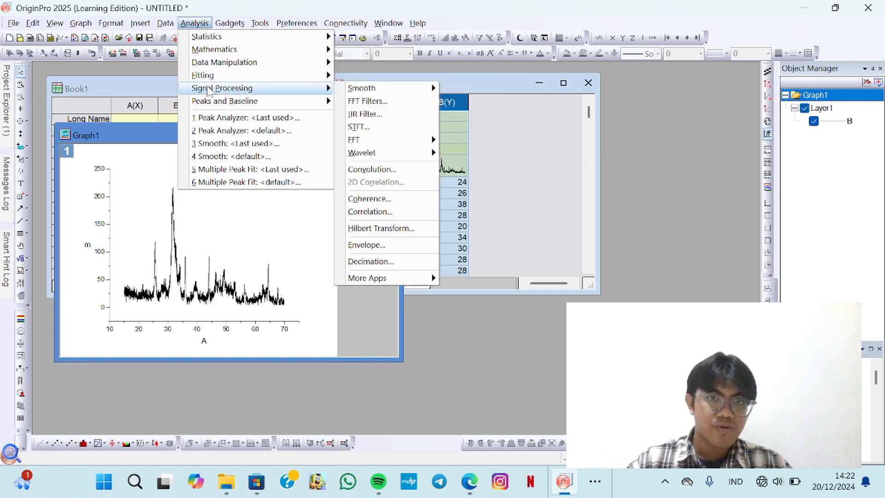
{"action": "mouse_move", "coordinate": [351, 93]}
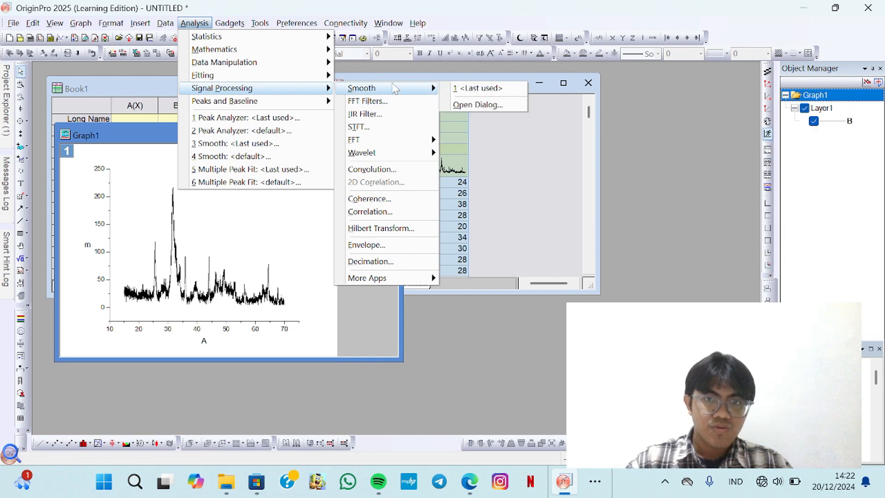
{"action": "left_click", "coordinate": [461, 110]}
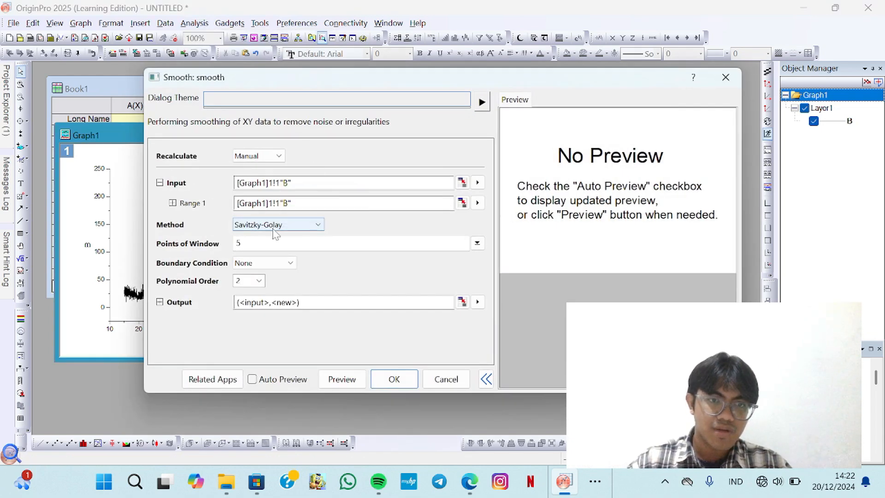
{"action": "left_click", "coordinate": [295, 226]}
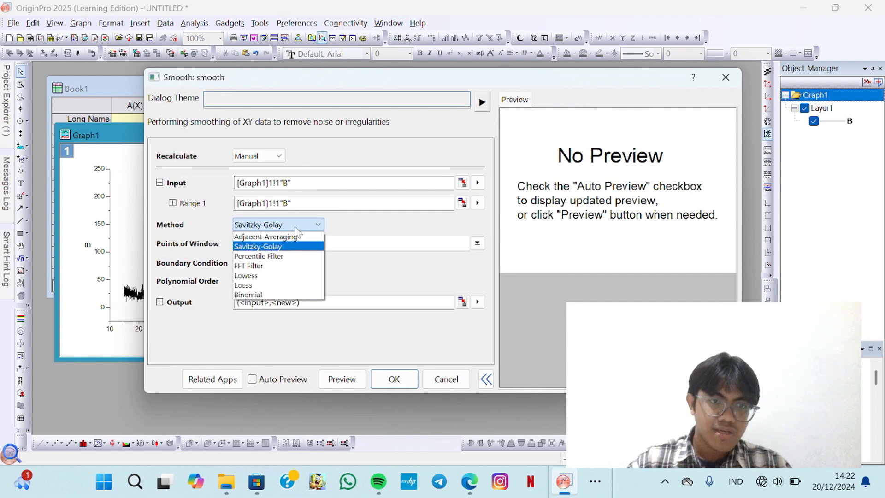
{"action": "left_click", "coordinate": [293, 237]}
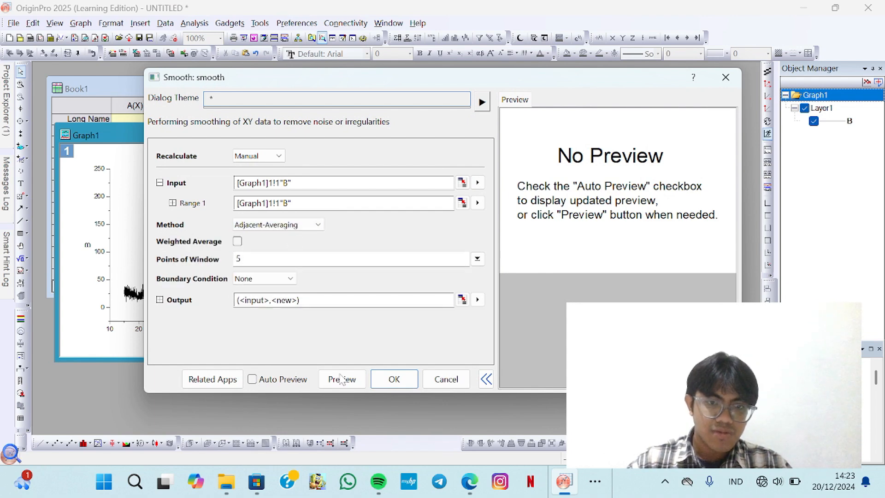
{"action": "left_click", "coordinate": [396, 382]}
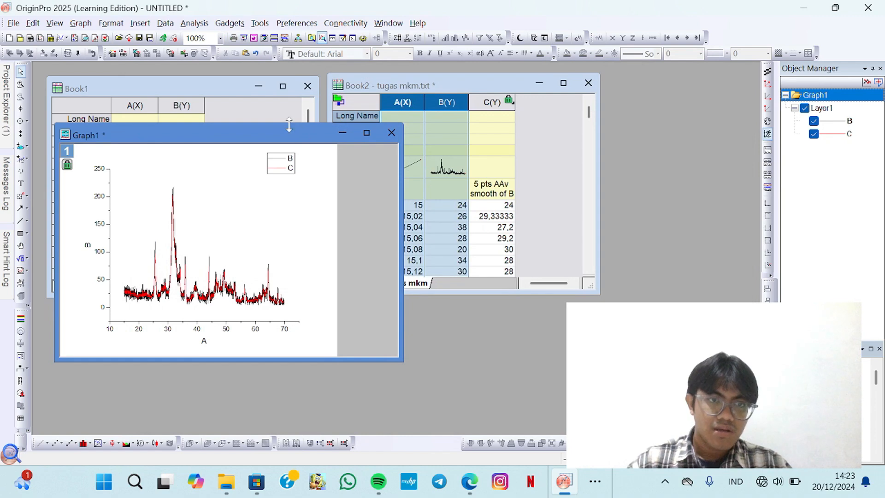
Plot the smoothed column C against column A as a separate line graph and arrange the two graphs side by side
{"action": "left_click_drag", "start_coordinate": [287, 138], "coordinate": [338, 136]}
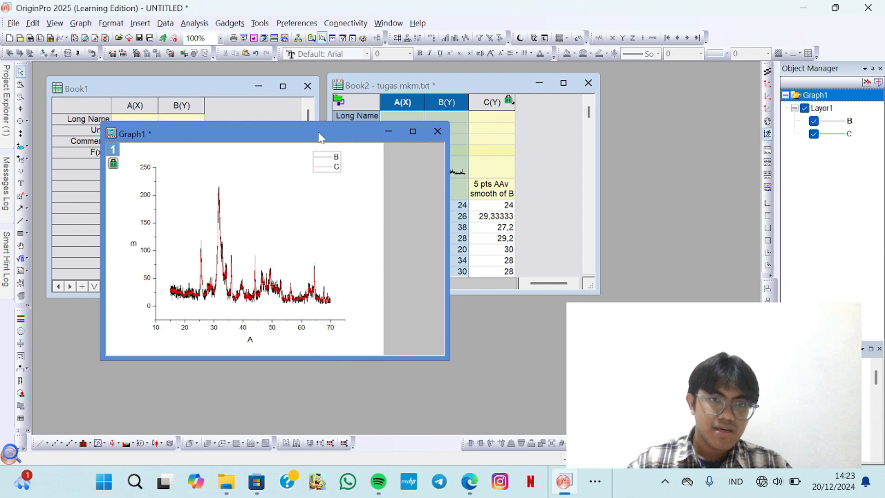
{"action": "left_click_drag", "start_coordinate": [321, 134], "coordinate": [281, 134]}
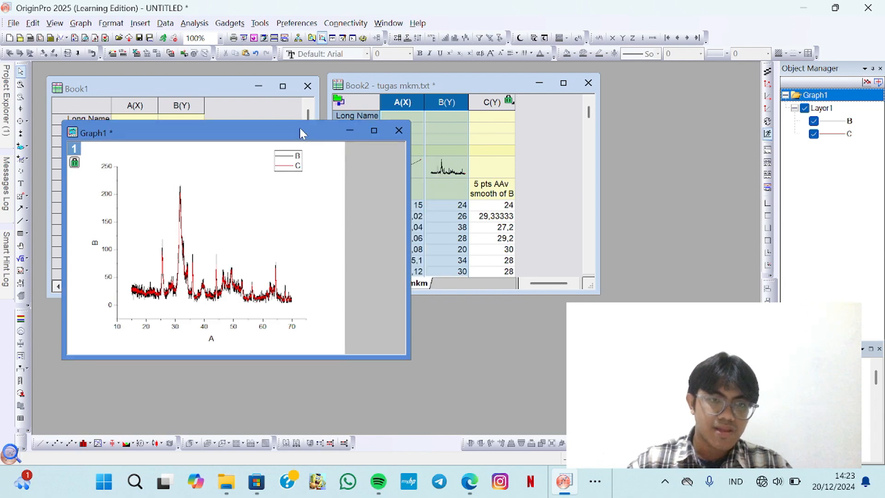
{"action": "left_click", "coordinate": [400, 105]}
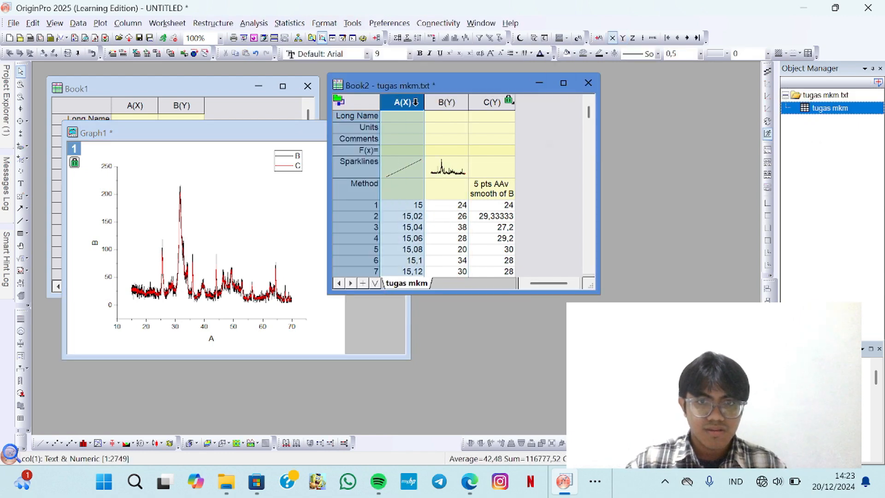
{"action": "left_click", "coordinate": [489, 102]}
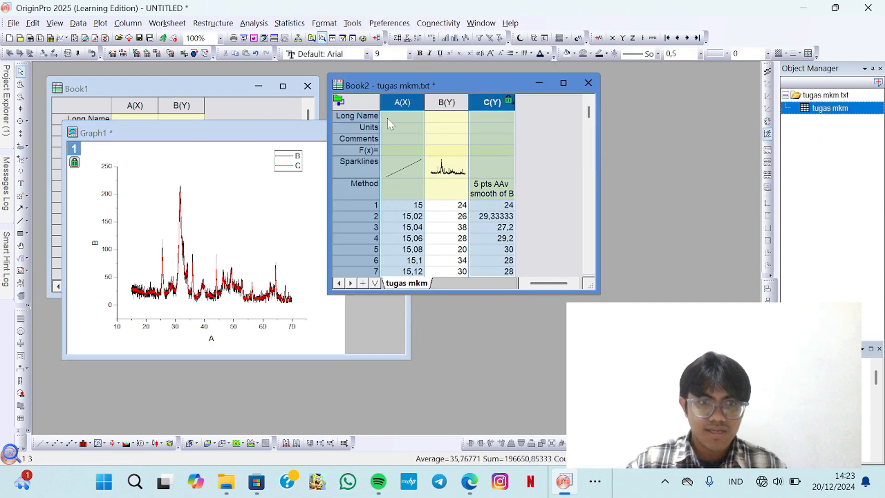
{"action": "left_click", "coordinate": [244, 24]}
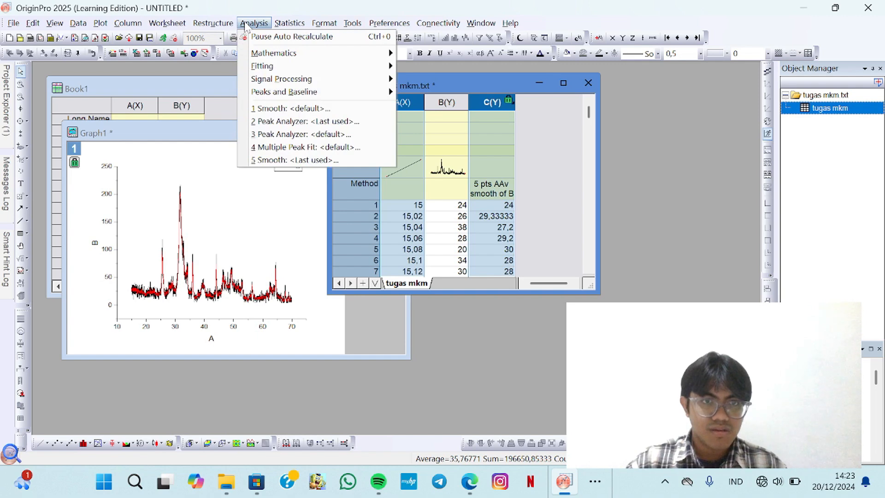
{"action": "left_click", "coordinate": [42, 443]}
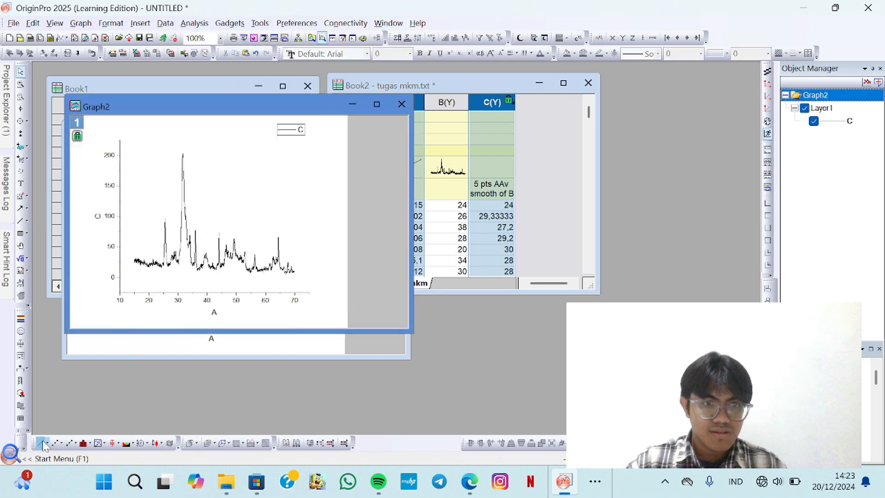
{"action": "left_click_drag", "start_coordinate": [305, 111], "coordinate": [622, 129]}
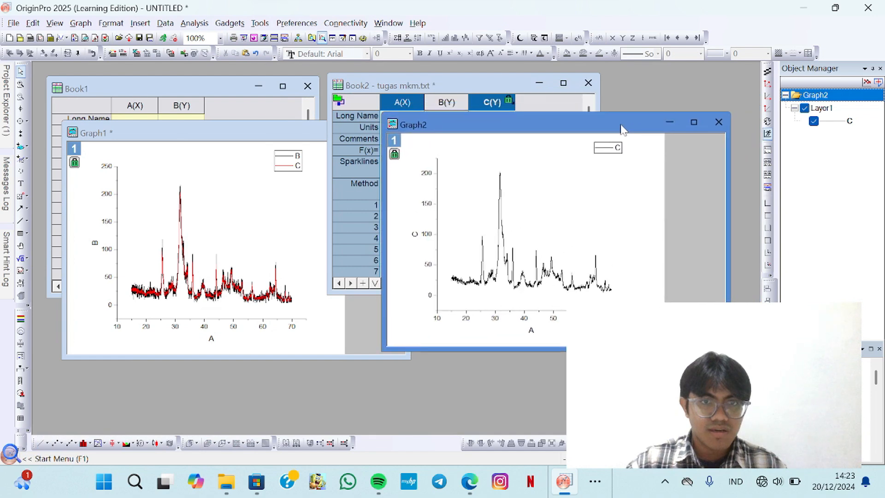
{"action": "left_click_drag", "start_coordinate": [283, 131], "coordinate": [262, 124]}
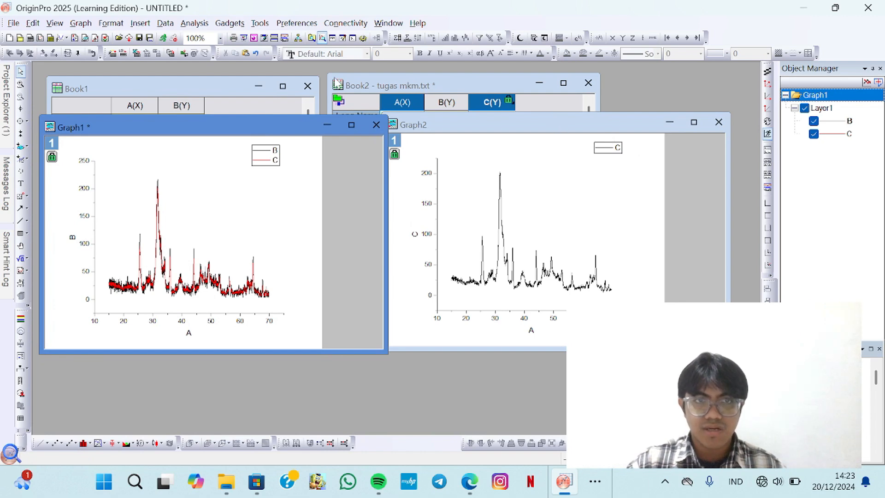
Open the Peak Analyzer dialog for the graph of the smoothed column C data
{"action": "left_click", "coordinate": [194, 23]}
{"action": "left_click", "coordinate": [230, 23]}
{"action": "left_click", "coordinate": [408, 126]}
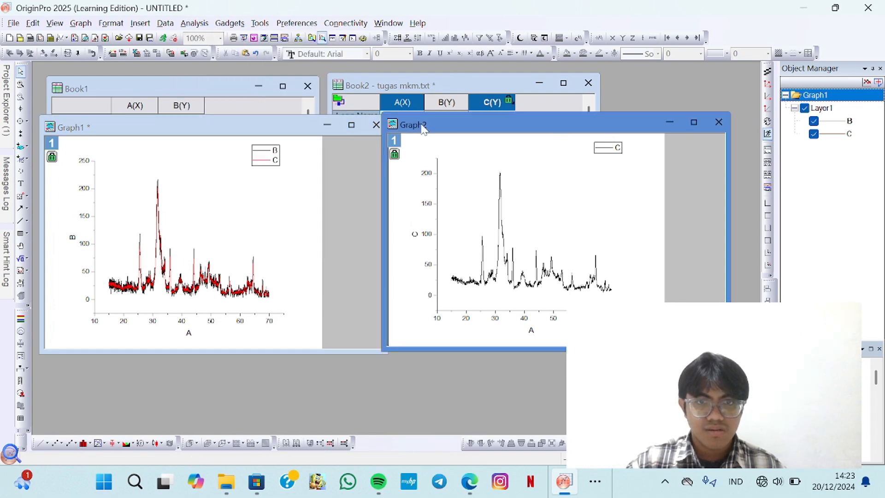
{"action": "left_click", "coordinate": [204, 24]}
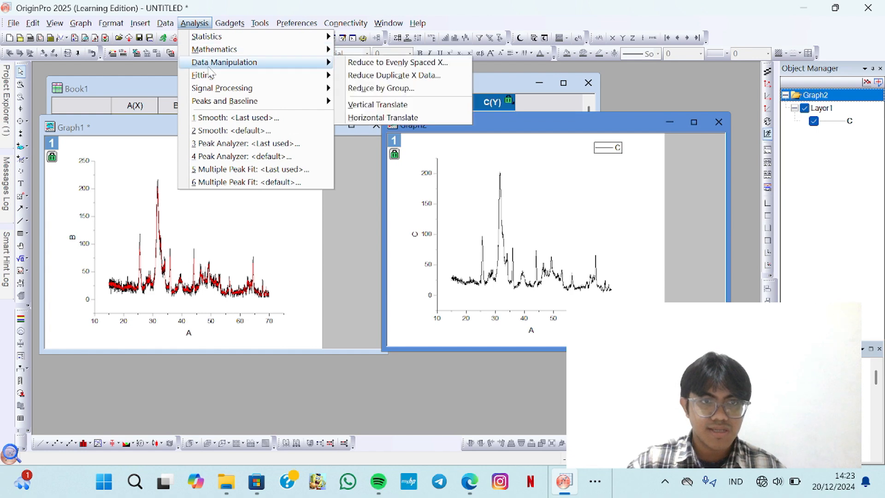
{"action": "mouse_move", "coordinate": [218, 103]}
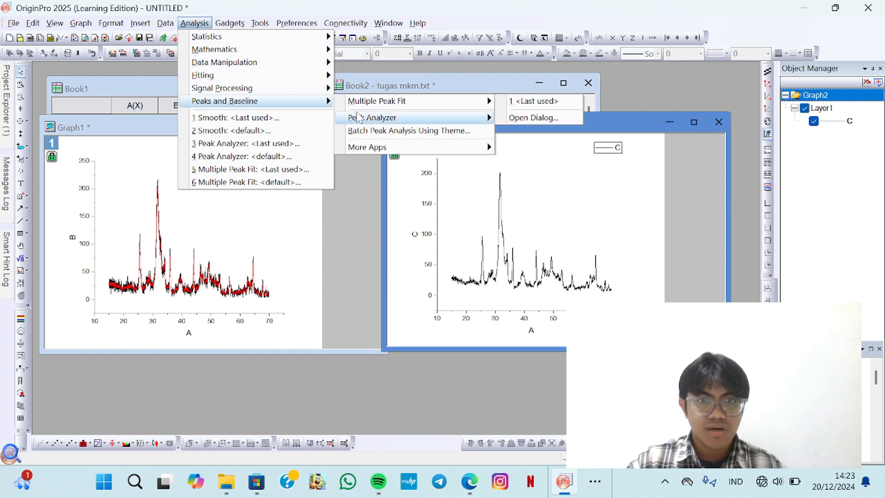
{"action": "mouse_move", "coordinate": [362, 117]}
{"action": "left_click", "coordinate": [534, 148]}
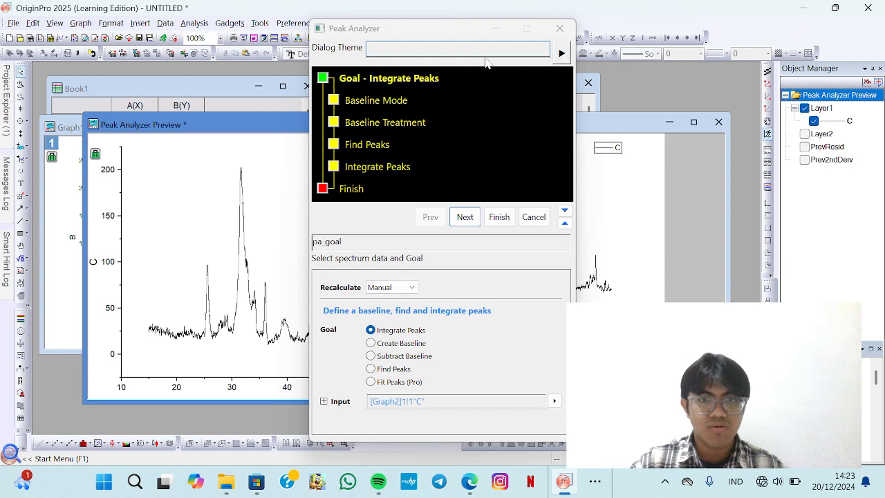
Keep the Integrate Peaks goal, the constant minimum baseline and the baseline treatment defaults, and advance to the Find Peaks stage
{"action": "left_click", "coordinate": [469, 220]}
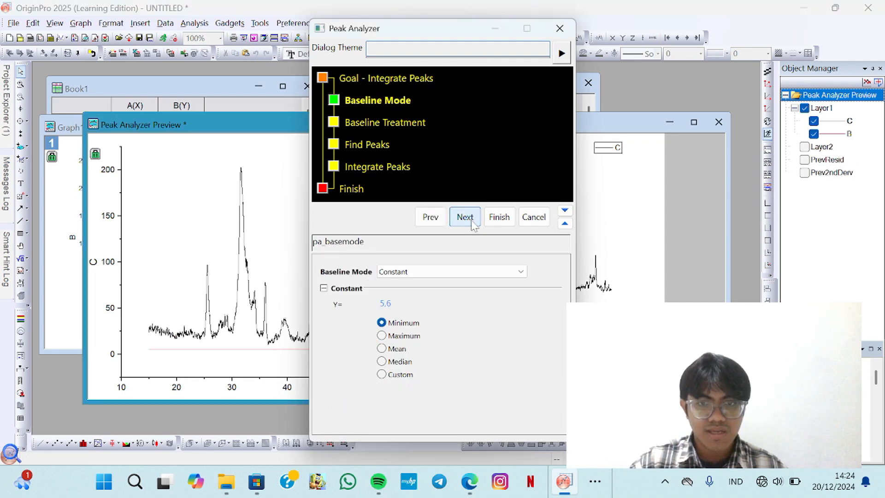
{"action": "left_click", "coordinate": [470, 223]}
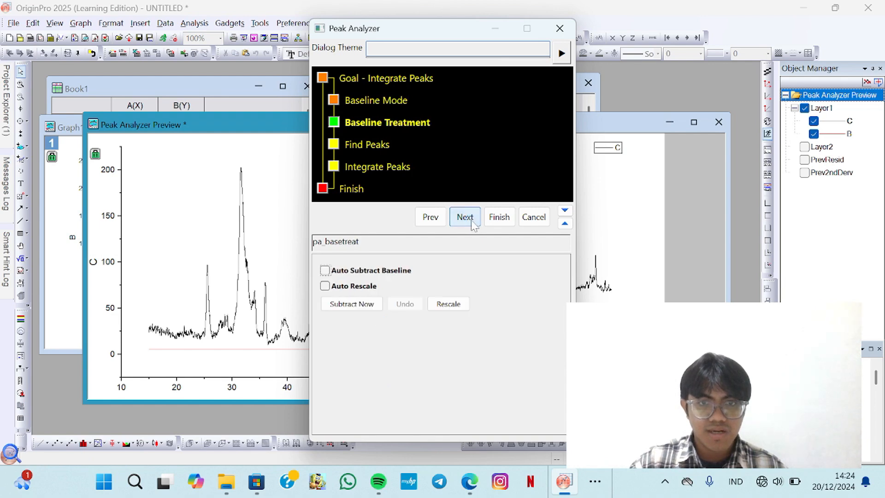
{"action": "left_click", "coordinate": [470, 219]}
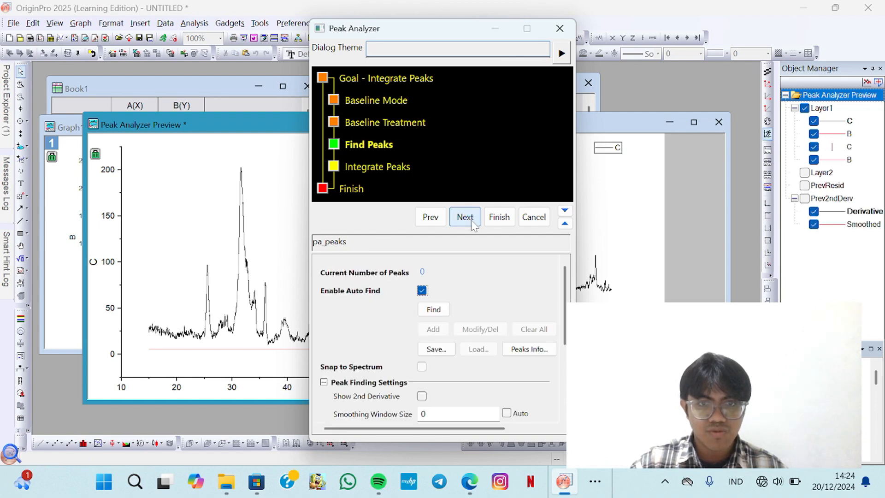
Disable automatic peak finding and start adding peaks manually, moving the Get Points box clear of the preview curve's main peak
{"action": "left_click", "coordinate": [421, 291]}
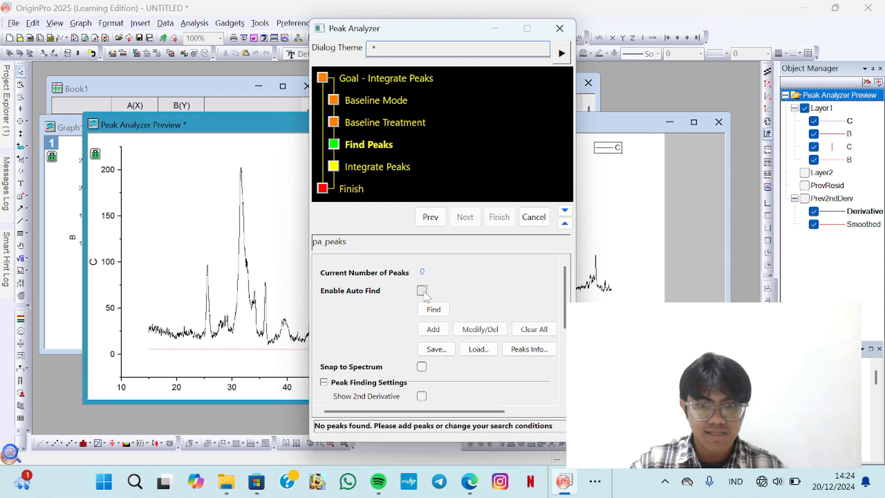
{"action": "left_click", "coordinate": [433, 329]}
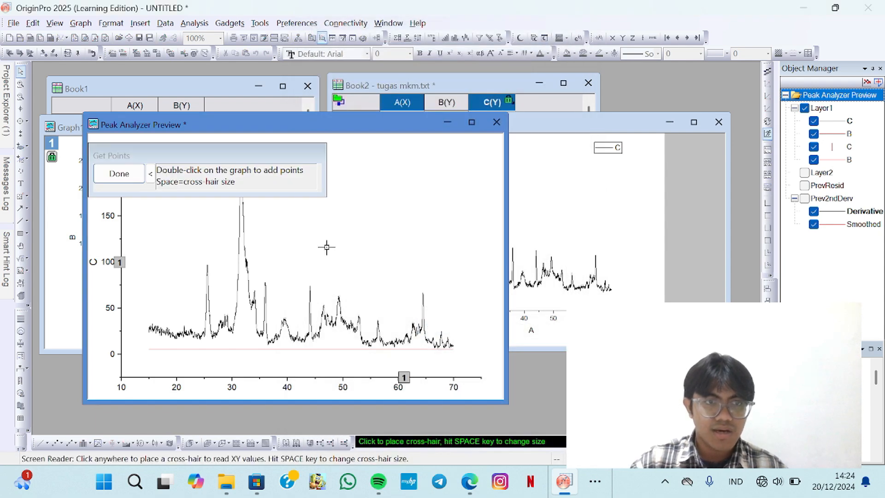
{"action": "left_click_drag", "start_coordinate": [249, 157], "coordinate": [467, 146]}
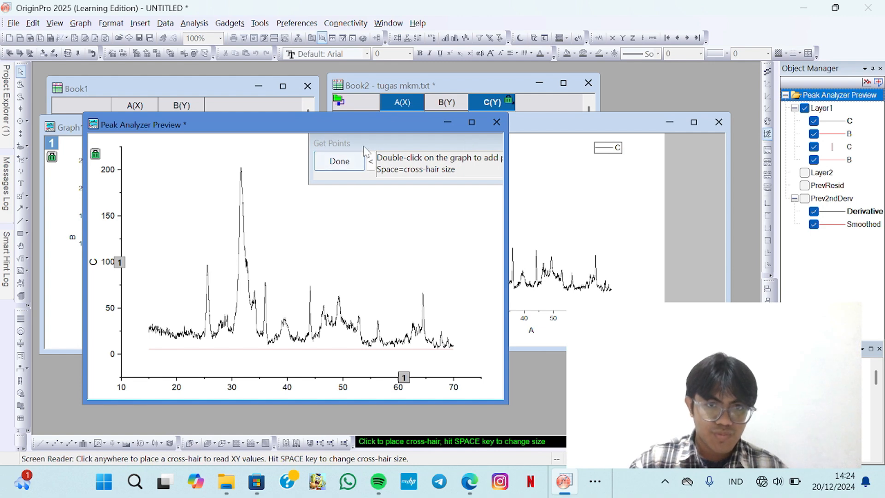
{"action": "left_click_drag", "start_coordinate": [364, 146], "coordinate": [312, 146]}
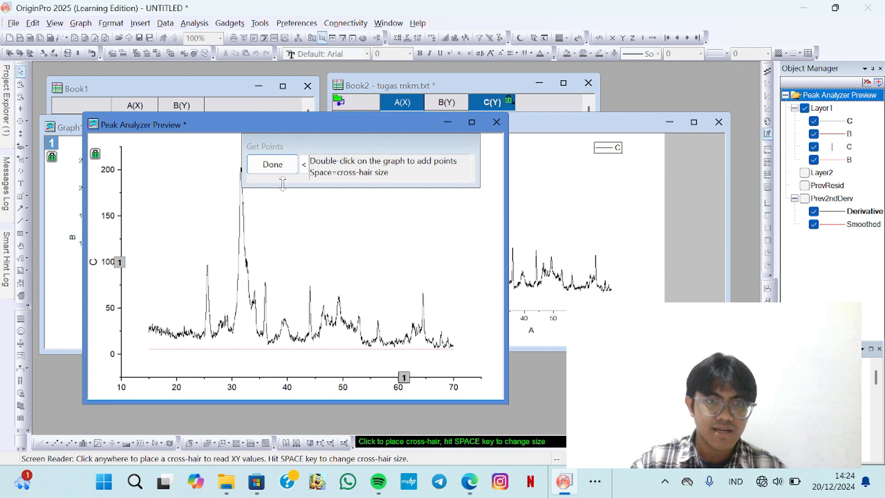
{"action": "left_click_drag", "start_coordinate": [311, 142], "coordinate": [327, 153]}
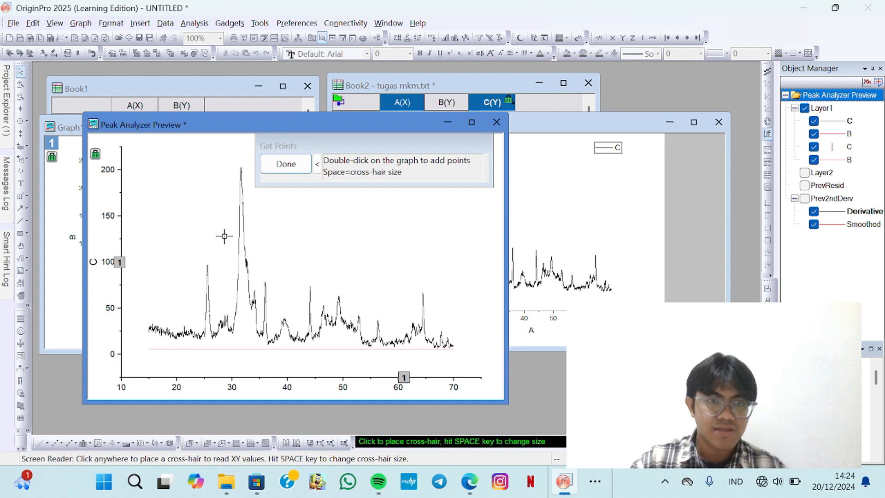
Mark peaks on the preview curve at about 25, 32, 36, 44, 46, 49, 53, 56 (twice), 64, 68 and 69, and finish picking
{"action": "double_click", "coordinate": [207, 265]}
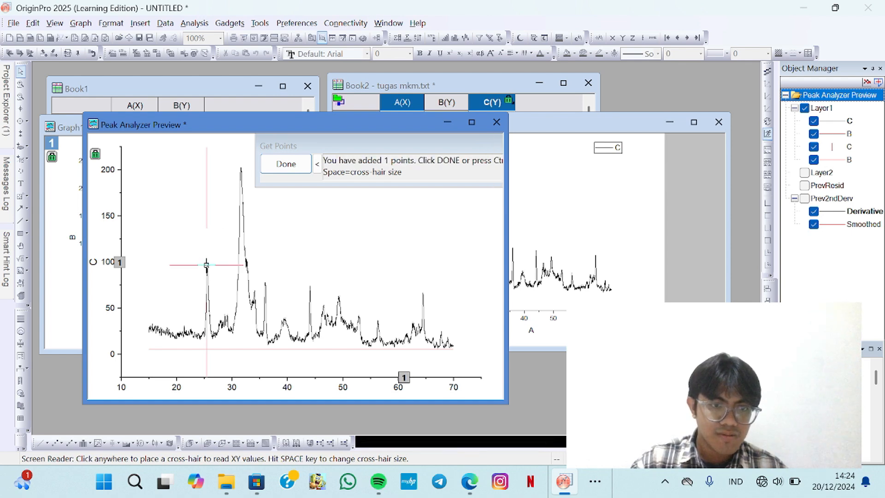
{"action": "double_click", "coordinate": [240, 168]}
{"action": "double_click", "coordinate": [266, 284]}
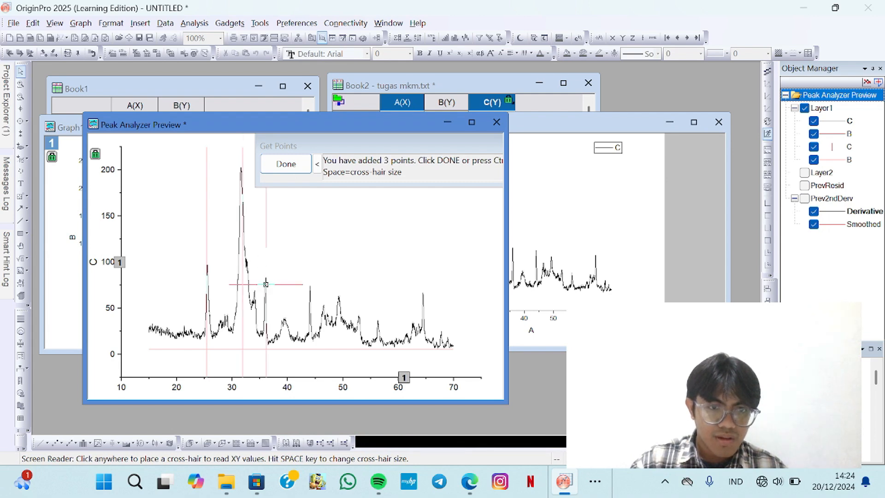
{"action": "double_click", "coordinate": [307, 286]}
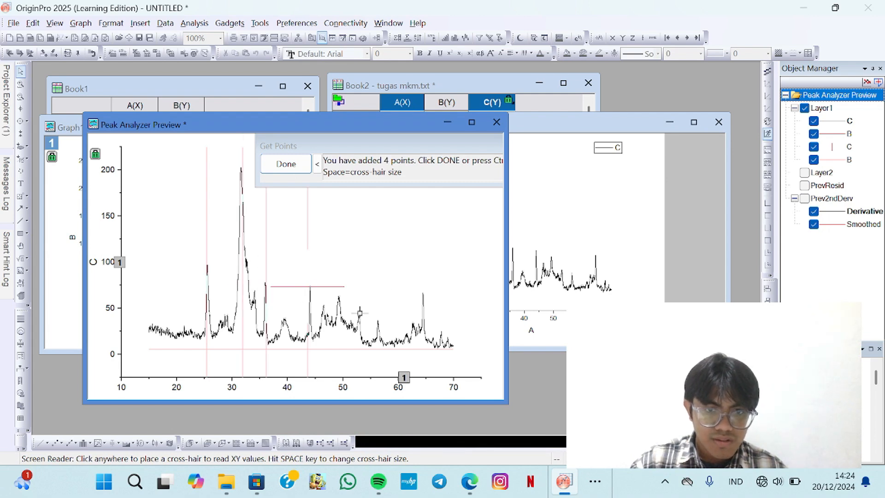
{"action": "double_click", "coordinate": [322, 306]}
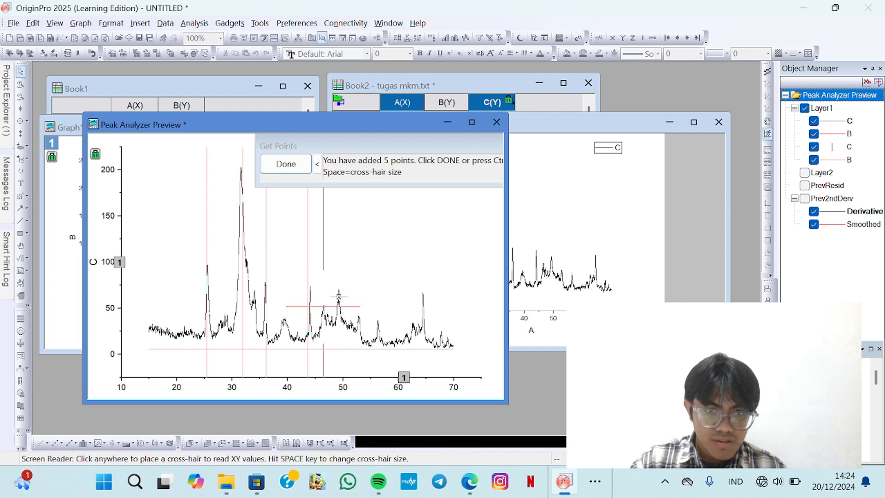
{"action": "double_click", "coordinate": [339, 298]}
{"action": "double_click", "coordinate": [359, 315]}
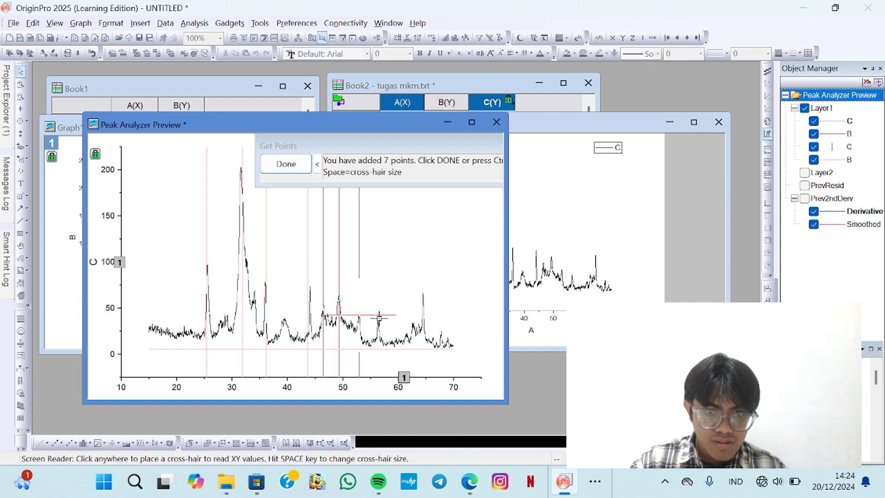
{"action": "double_click", "coordinate": [379, 322]}
{"action": "double_click", "coordinate": [424, 295]}
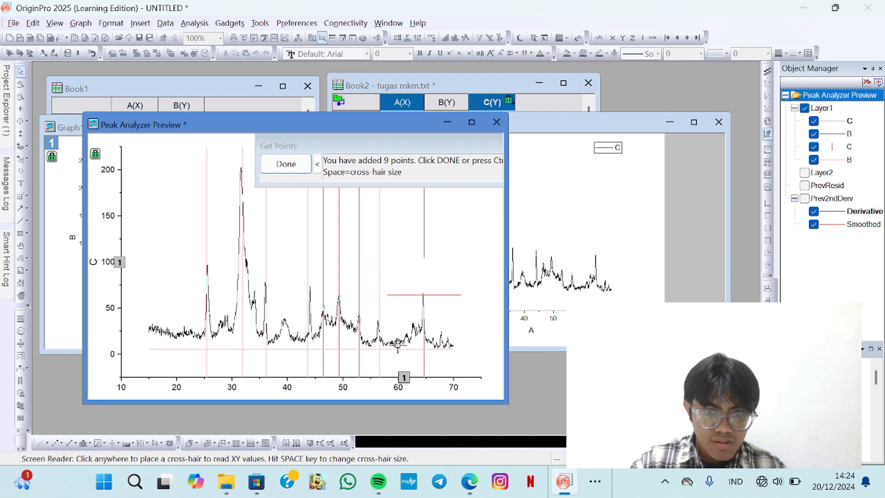
{"action": "double_click", "coordinate": [378, 320]}
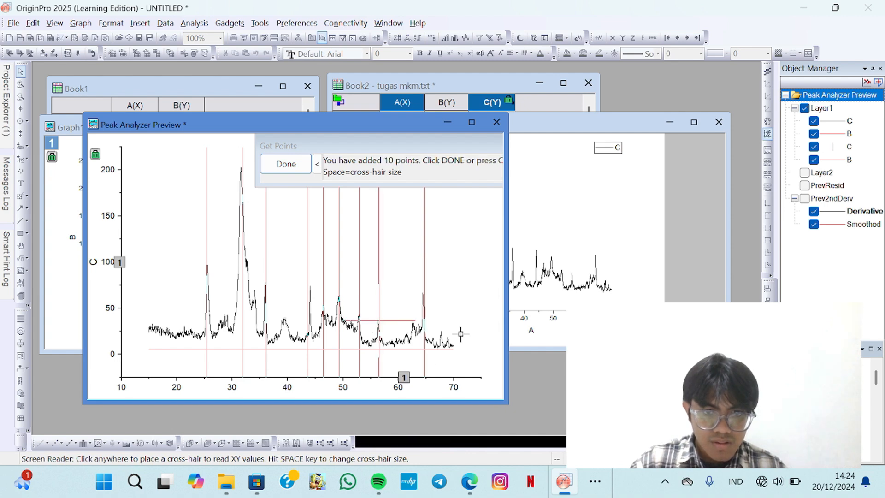
{"action": "double_click", "coordinate": [440, 331]}
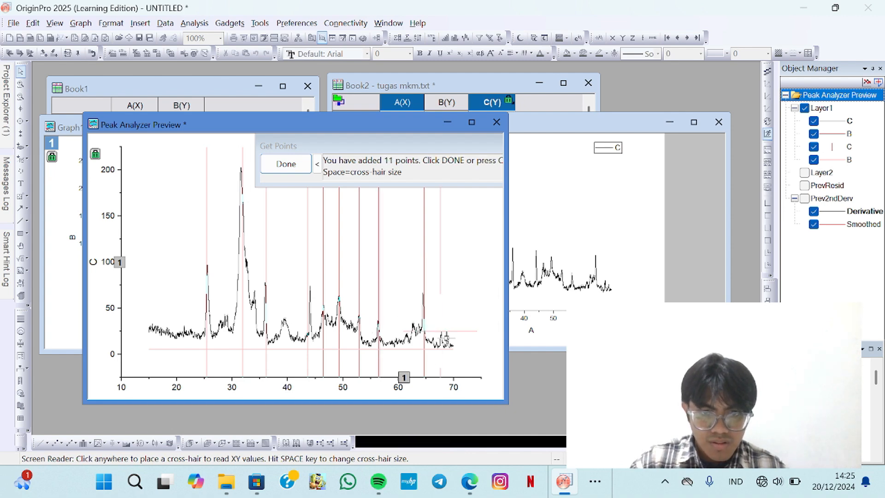
{"action": "double_click", "coordinate": [446, 337]}
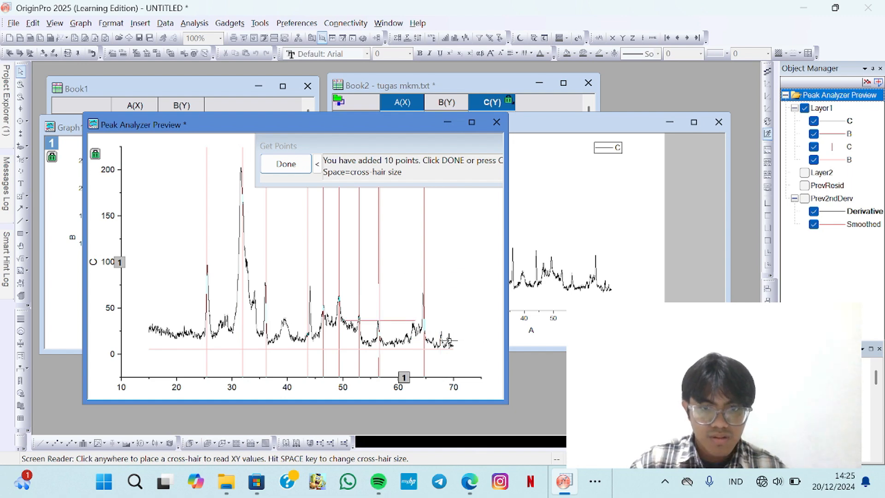
{"action": "double_click", "coordinate": [440, 331]}
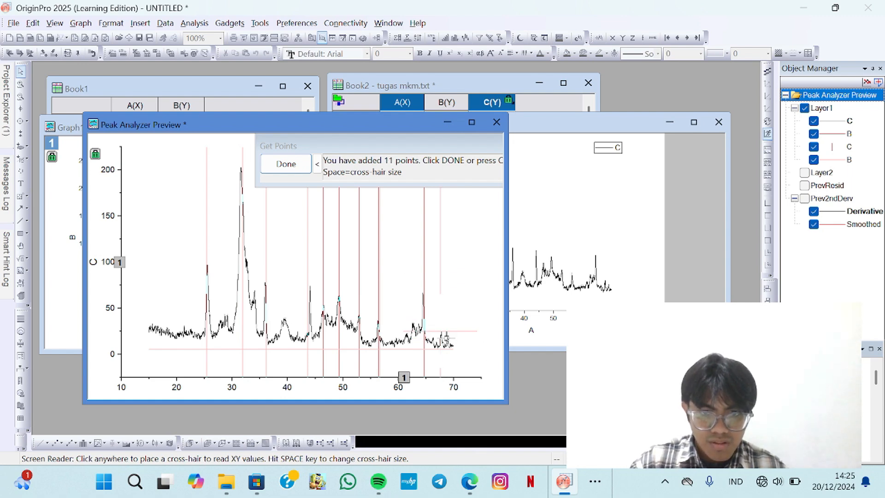
{"action": "double_click", "coordinate": [446, 338]}
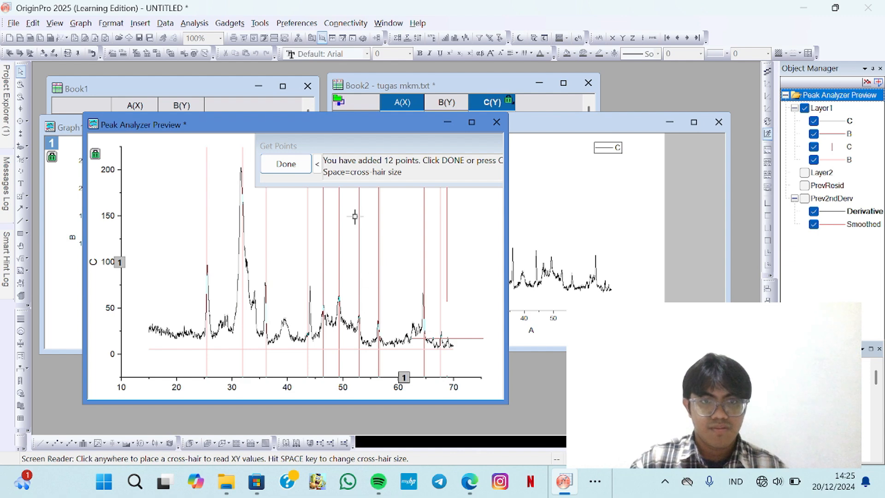
{"action": "left_click", "coordinate": [301, 170]}
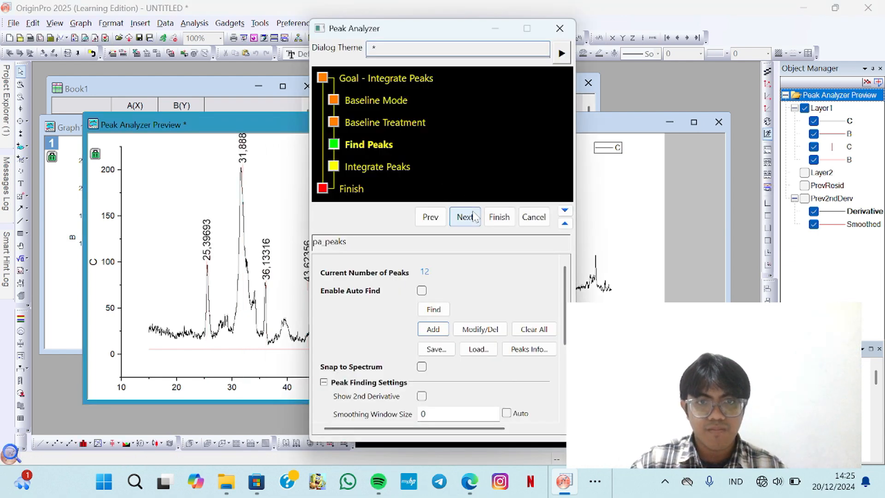
Advance to the Integrate Peaks stage, set the integration window width to Adjust on Preview Graph, and finish the peak analysis
{"action": "left_click", "coordinate": [460, 220]}
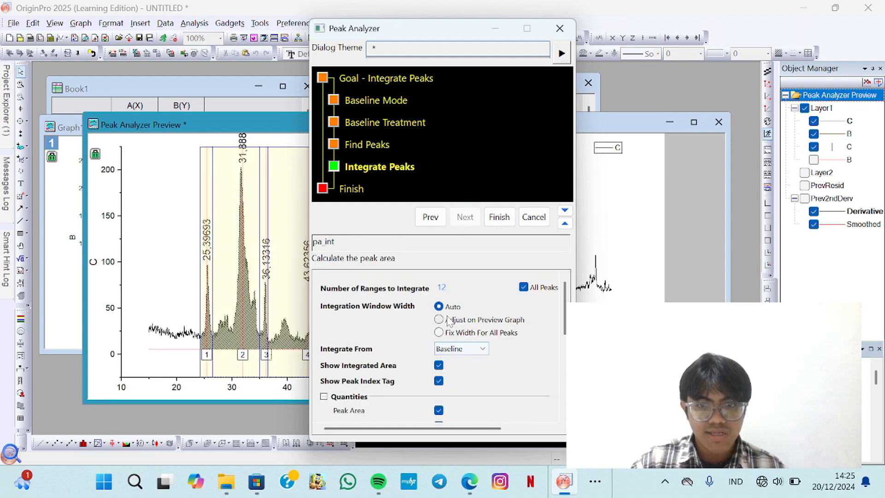
{"action": "left_click", "coordinate": [448, 321]}
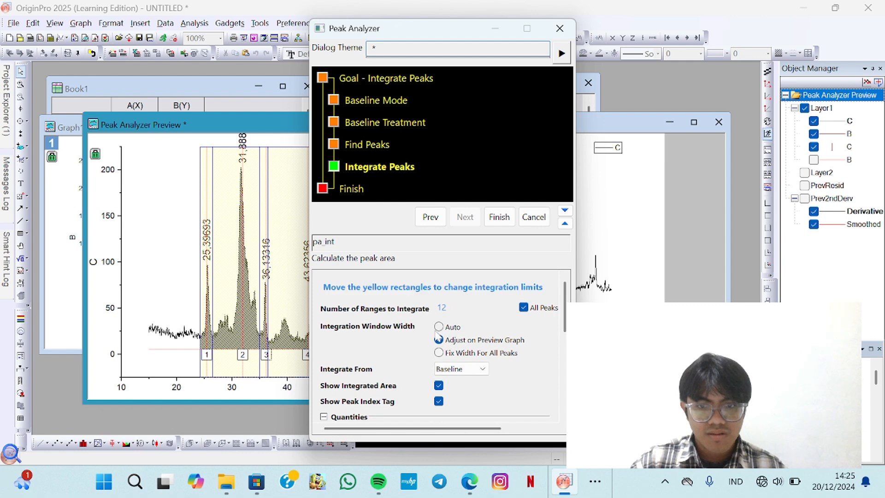
{"action": "left_click", "coordinate": [500, 217]}
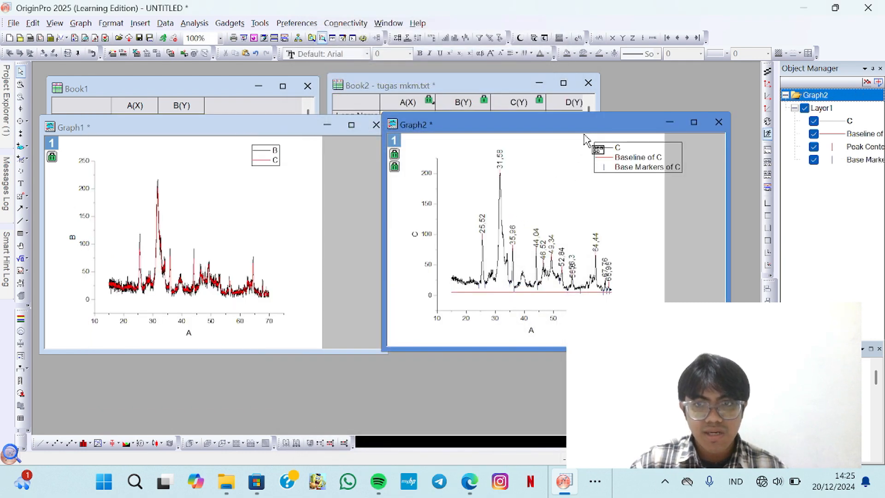
Copy the Area column of the Integration_Result1 sheet into Excel under Luas Fraksi Kristal, starting at A2, and center the values
{"action": "left_click_drag", "start_coordinate": [585, 130], "coordinate": [239, 127]}
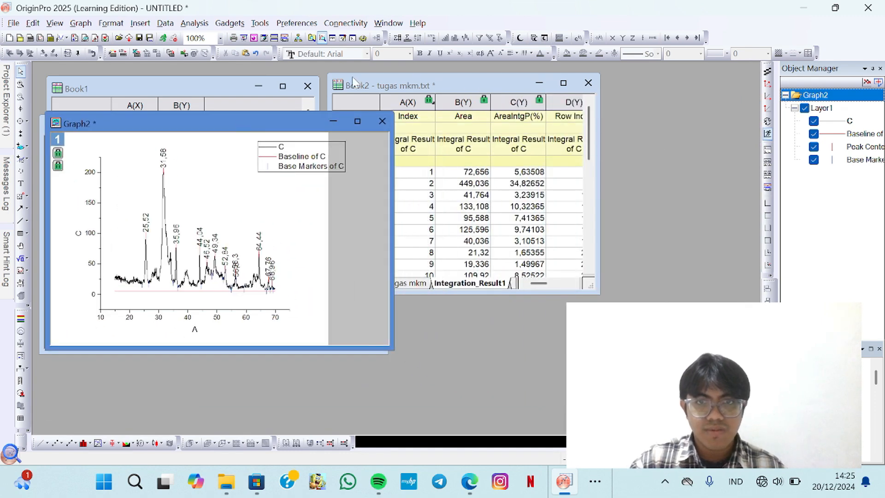
{"action": "left_click", "coordinate": [462, 103]}
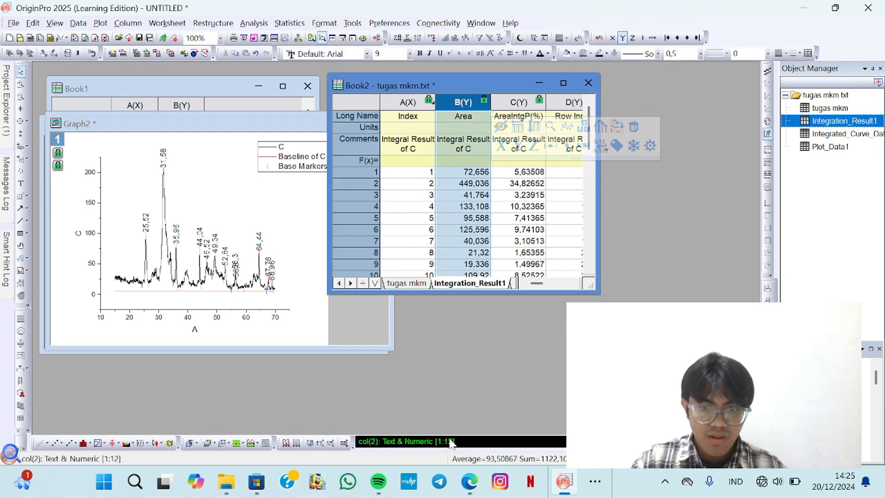
{"action": "left_click", "coordinate": [597, 482]}
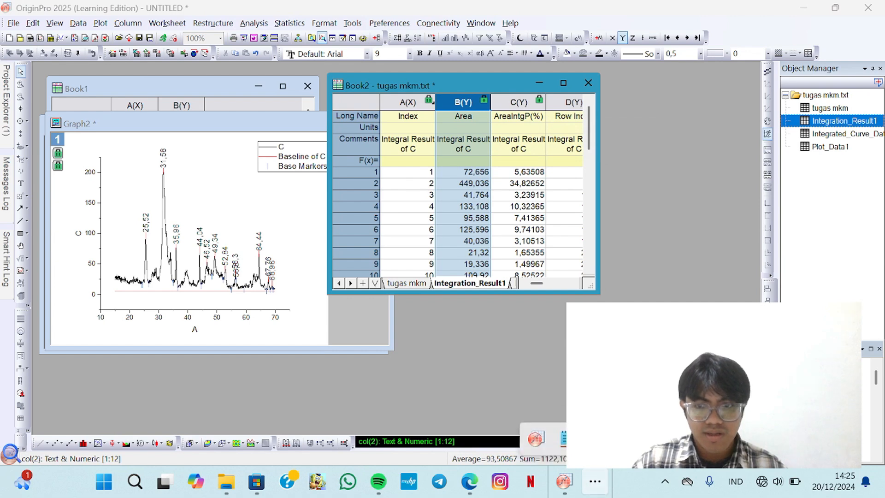
{"action": "left_click", "coordinate": [563, 439]}
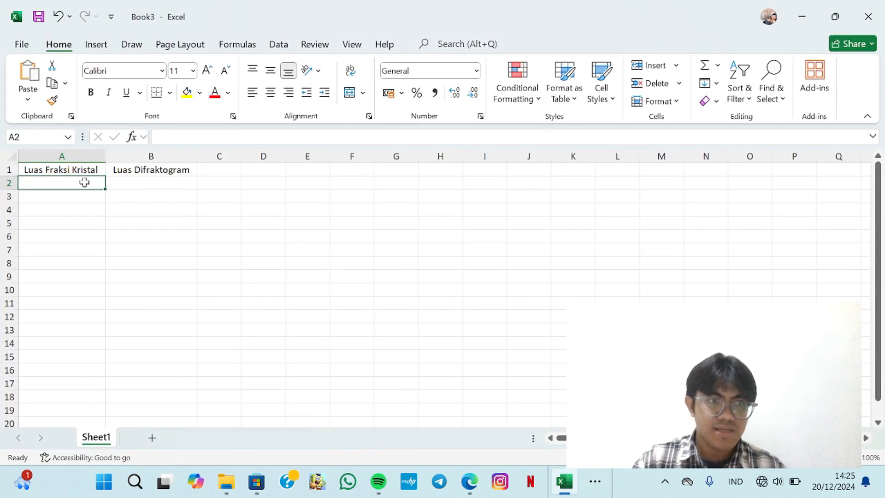
{"action": "type", "text": "72,656 449,036 41,764 133,108 95,588 125,596 40,036 21,32 19,336 109,92 8,612 5,132"}
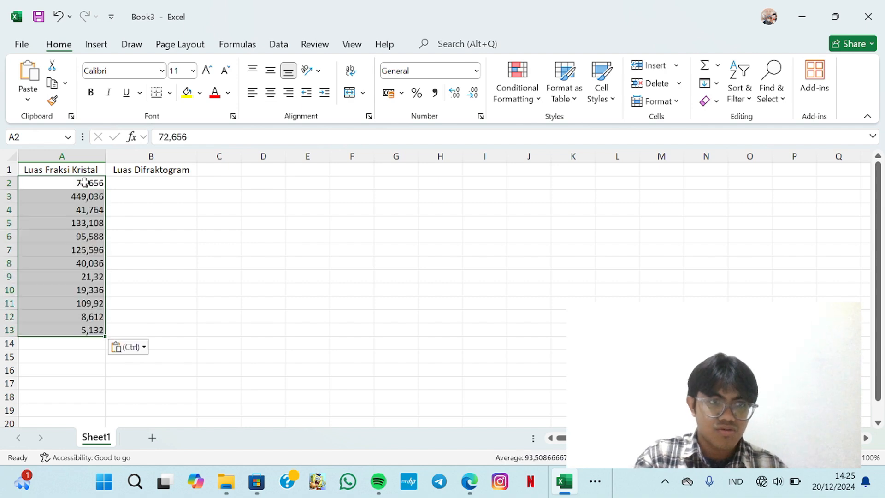
{"action": "left_click", "coordinate": [272, 95]}
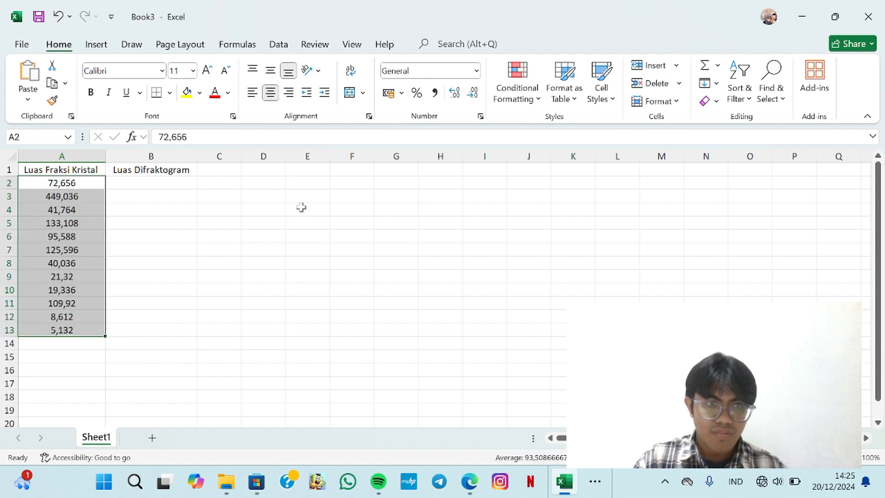
Switch back to OriginPro and close the tugas mkm.txt workbook that holds the integration results
{"action": "left_click", "coordinate": [585, 481]}
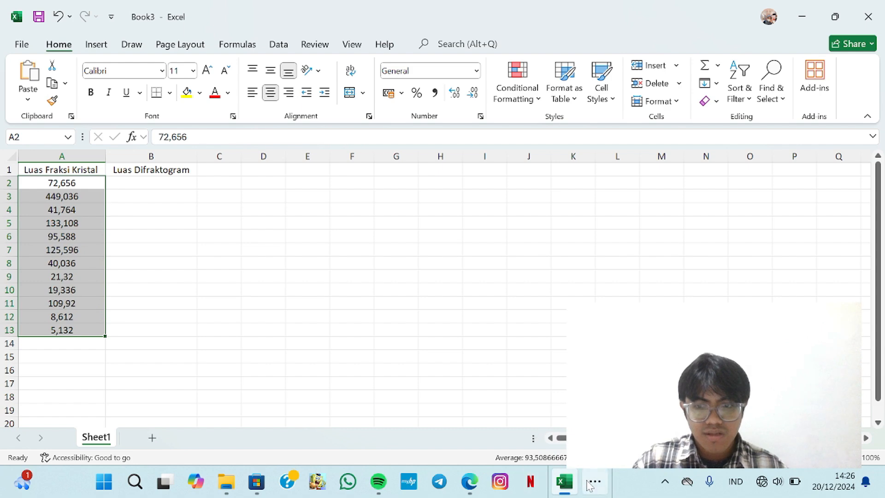
{"action": "left_click", "coordinate": [552, 442]}
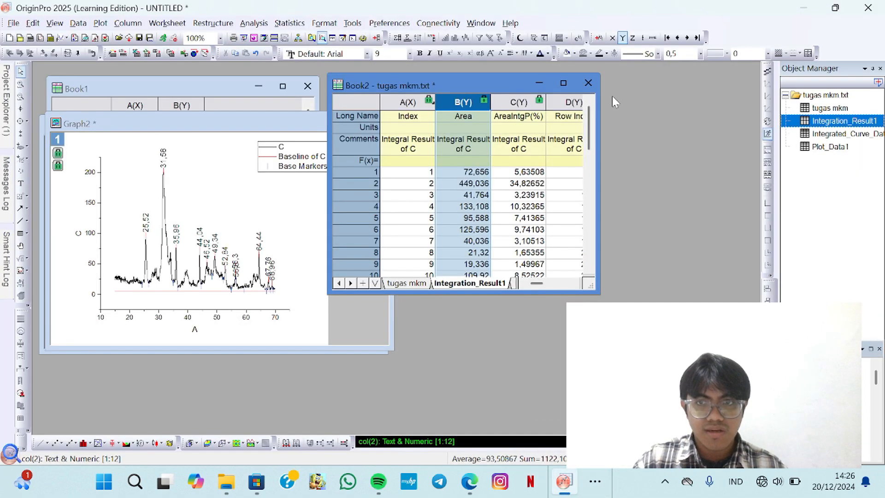
{"action": "left_click", "coordinate": [589, 87]}
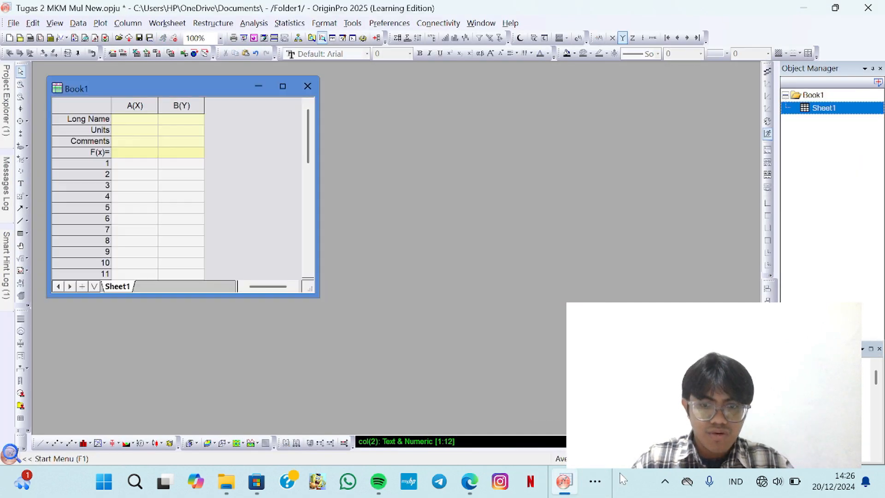
Import the tugas mkm text file from the Downloads folder into OriginPro again as a new workbook
{"action": "left_click", "coordinate": [226, 482]}
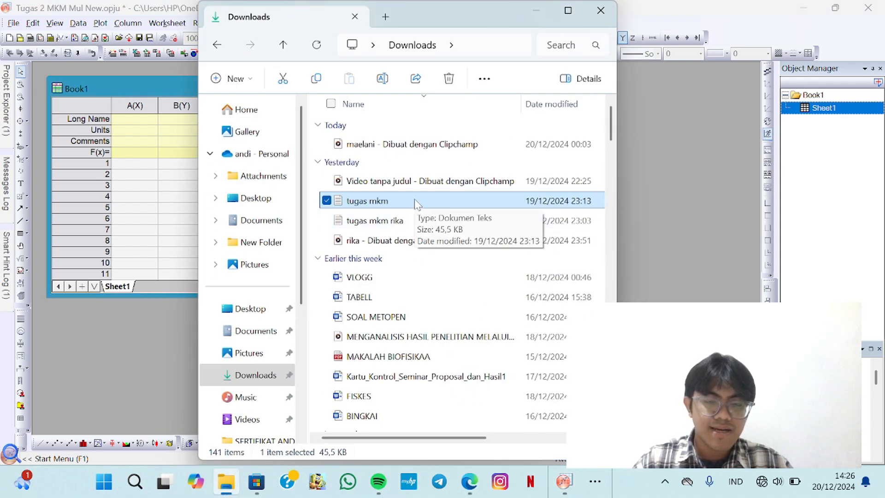
{"action": "left_click_drag", "start_coordinate": [415, 200], "coordinate": [169, 328]}
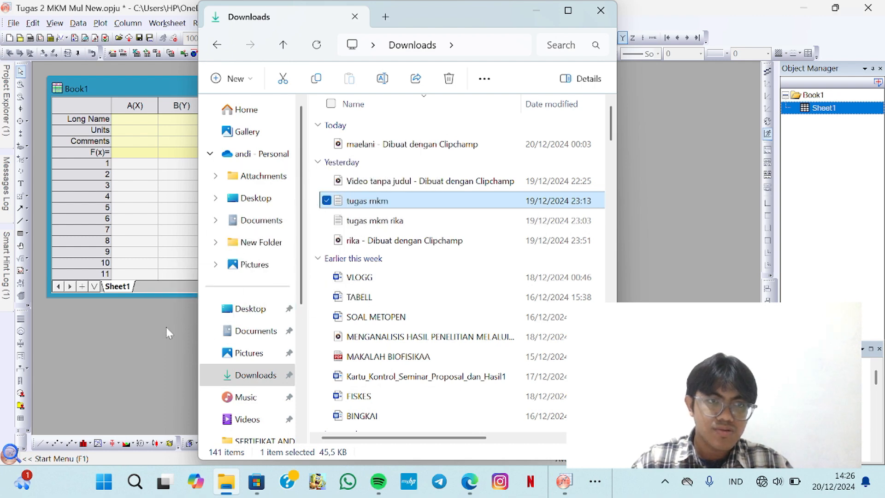
{"action": "left_click", "coordinate": [536, 10]}
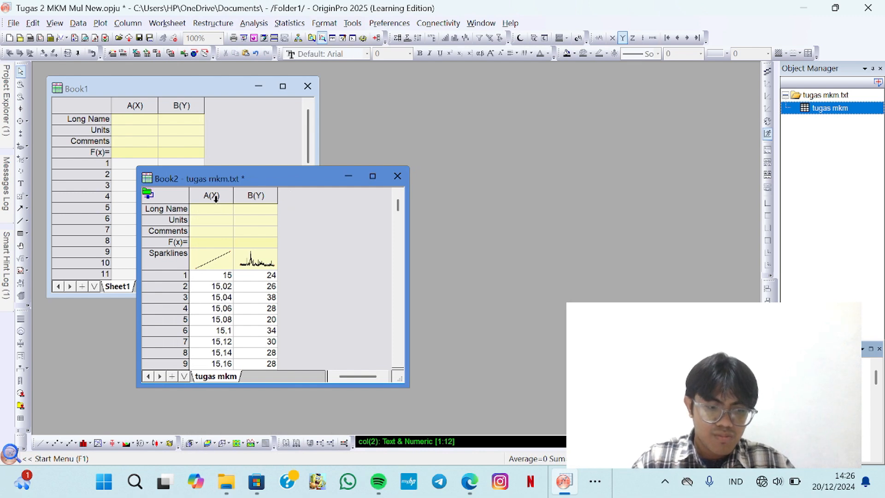
Plot column B against column A of the imported data as a line graph and place the graph beside the workbook
{"action": "left_click", "coordinate": [215, 198]}
{"action": "left_click", "coordinate": [253, 195], "text": "shift"}
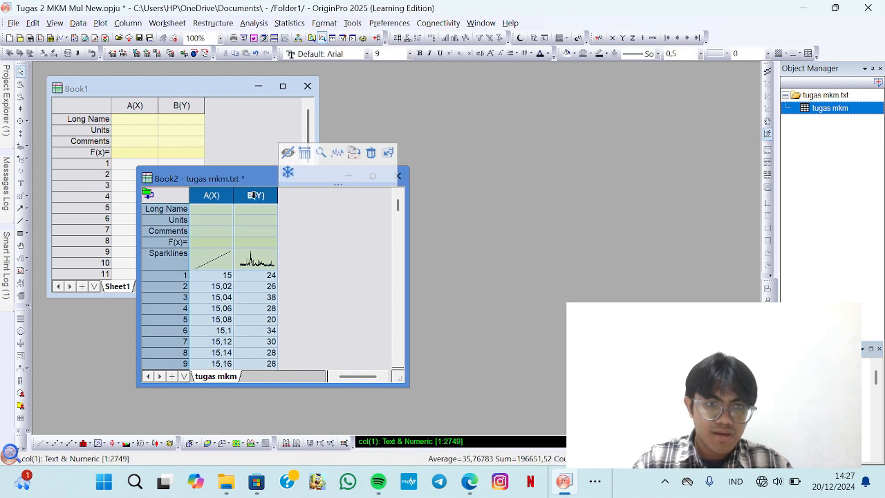
{"action": "left_click", "coordinate": [41, 443]}
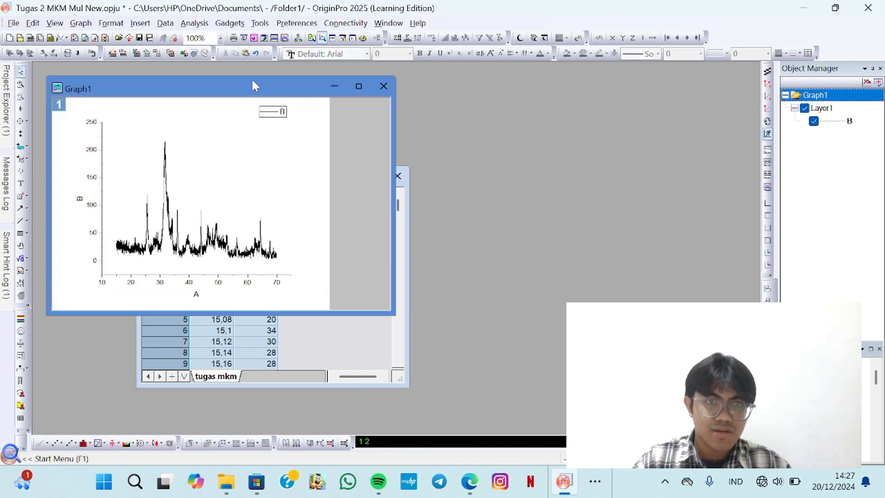
{"action": "left_click_drag", "start_coordinate": [253, 86], "coordinate": [560, 129]}
{"action": "left_click", "coordinate": [310, 183]}
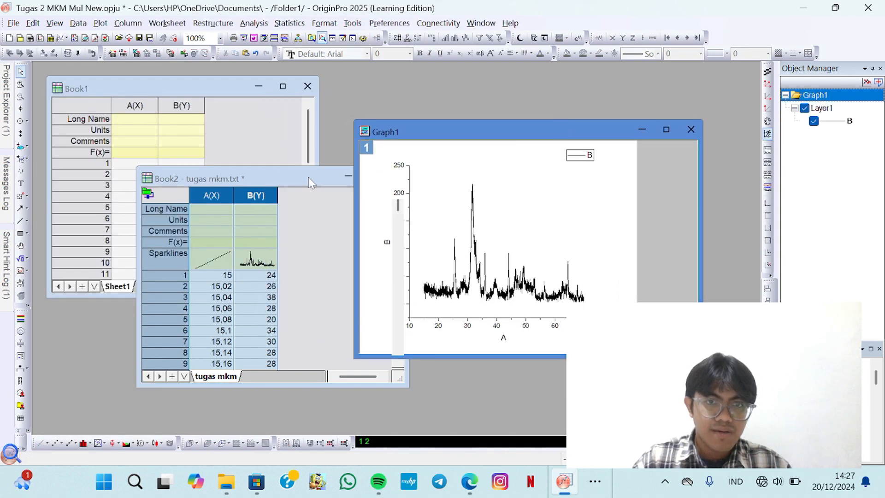
Rearrange the Book2 workbook and Graph1 windows so the data columns and the plotted curve can both be seen
{"action": "left_click_drag", "start_coordinate": [310, 183], "coordinate": [285, 96]}
{"action": "left_click", "coordinate": [451, 136]}
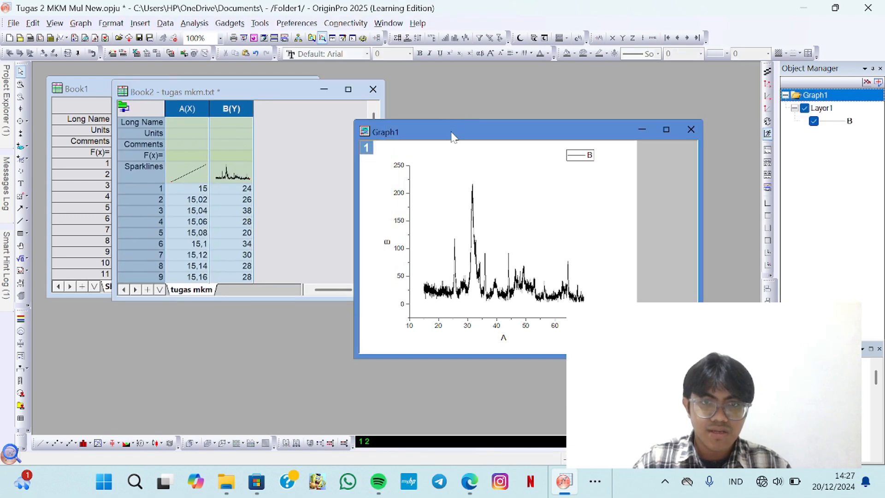
{"action": "left_click_drag", "start_coordinate": [456, 136], "coordinate": [433, 131]}
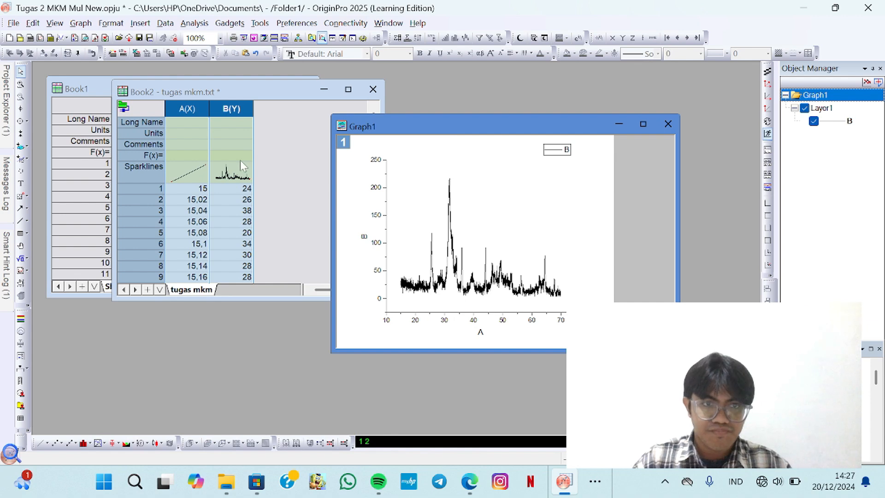
Smooth curve B of Graph1 with the Adjacent-Averaging method and a 5-point window, outputting to a new column
{"action": "left_click", "coordinate": [193, 24]}
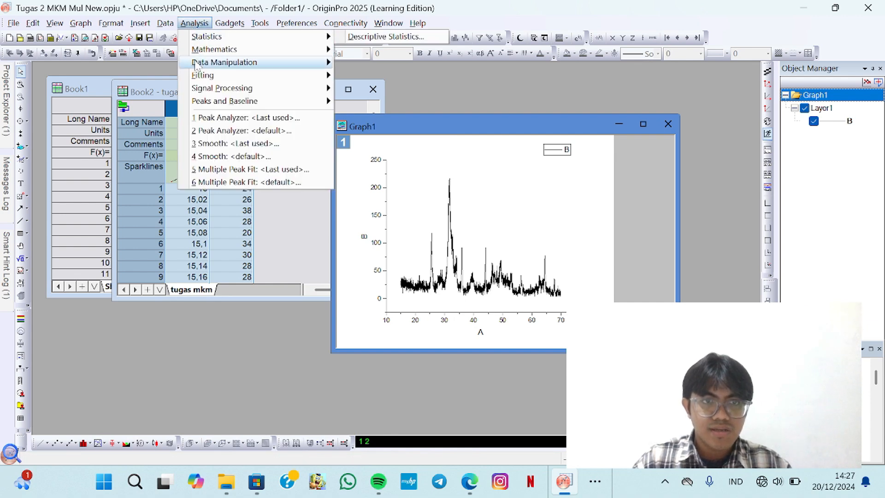
{"action": "mouse_move", "coordinate": [202, 75]}
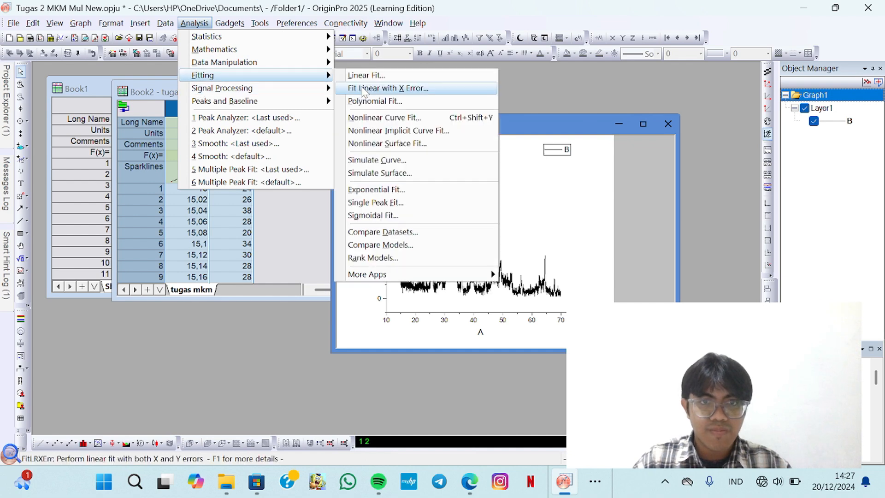
{"action": "mouse_move", "coordinate": [299, 89]}
{"action": "mouse_move", "coordinate": [375, 92]}
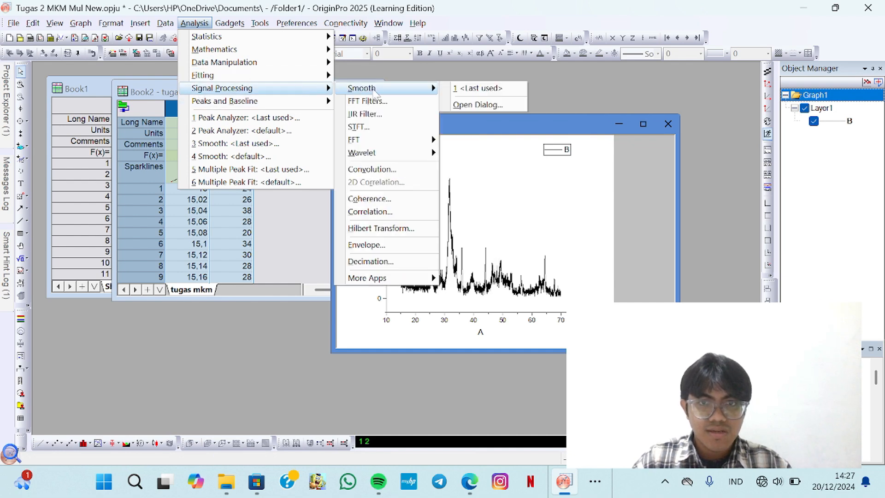
{"action": "left_click", "coordinate": [475, 106]}
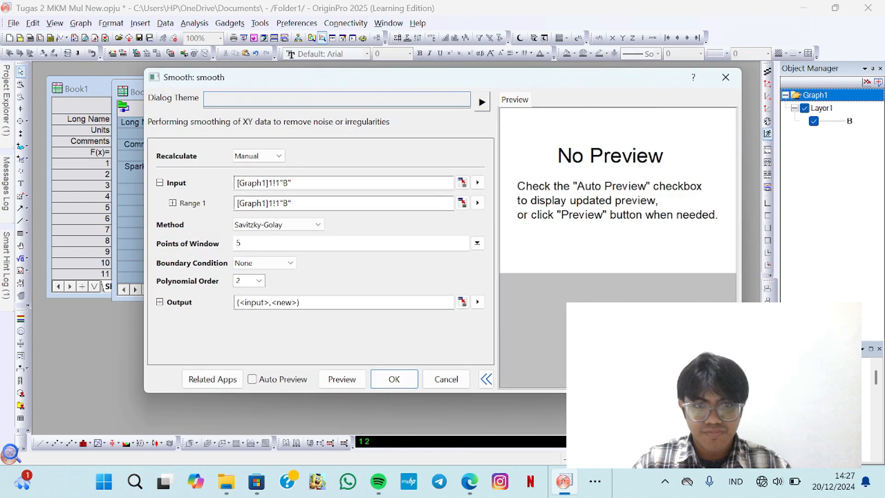
{"action": "left_click", "coordinate": [320, 225]}
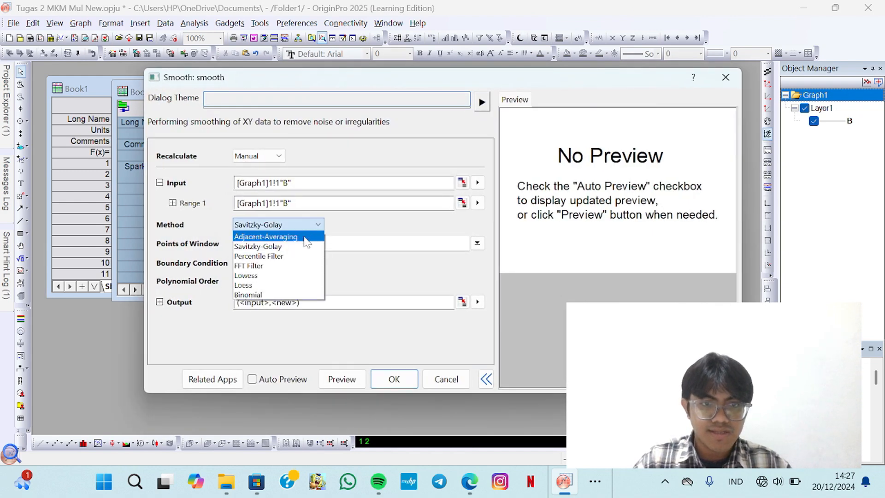
{"action": "left_click", "coordinate": [307, 242]}
{"action": "left_click", "coordinate": [397, 380]}
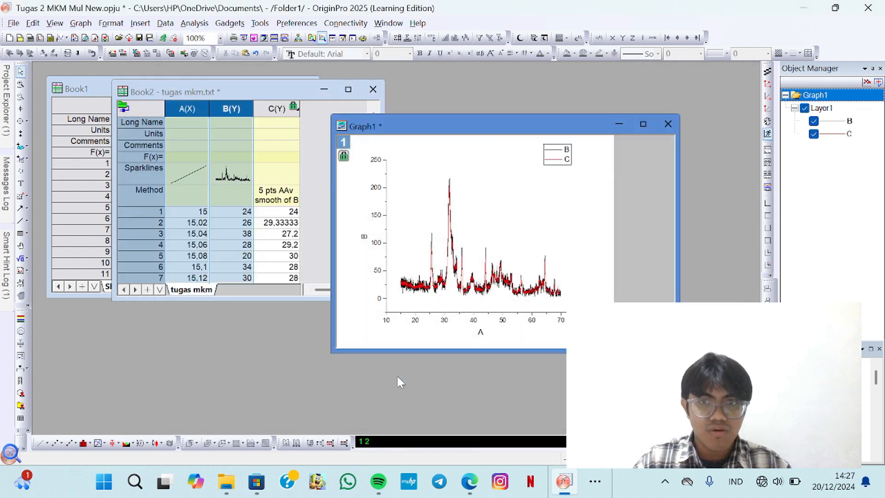
Plot smoothed column C against column A as a line graph, place it beside Graph1 and make its window taller
{"action": "left_click", "coordinate": [194, 113]}
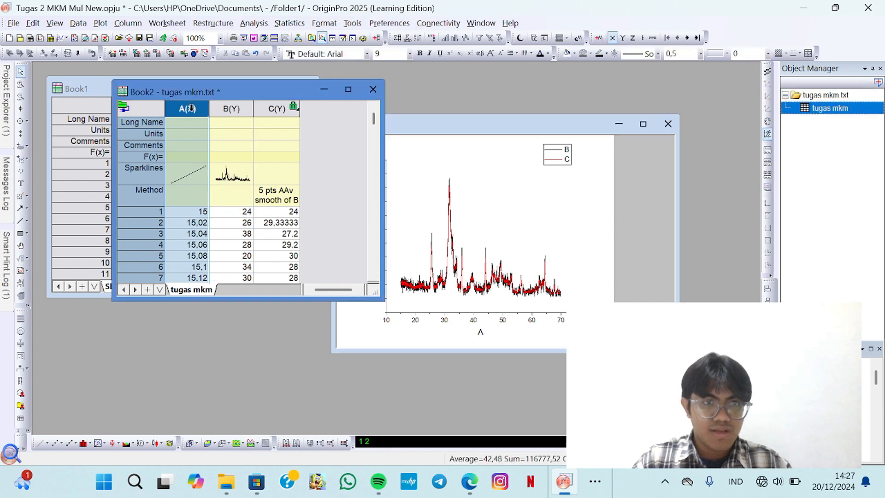
{"action": "left_click", "coordinate": [275, 108], "text": "ctrl"}
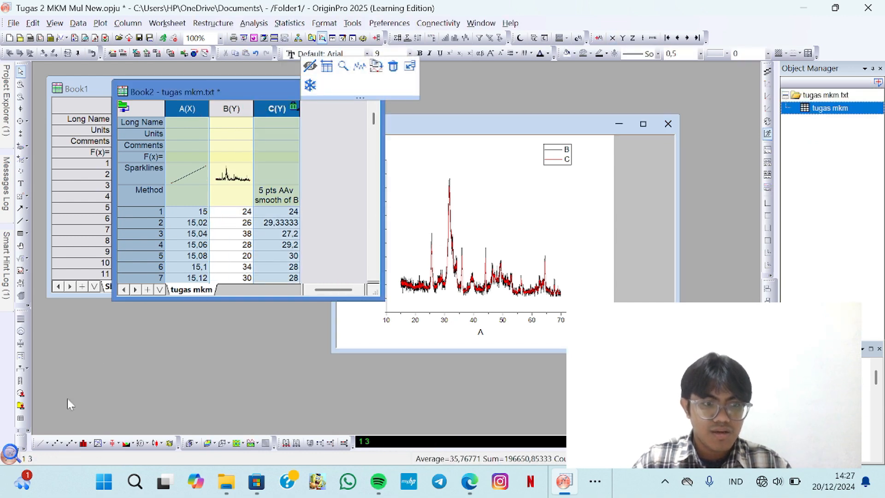
{"action": "left_click", "coordinate": [41, 443]}
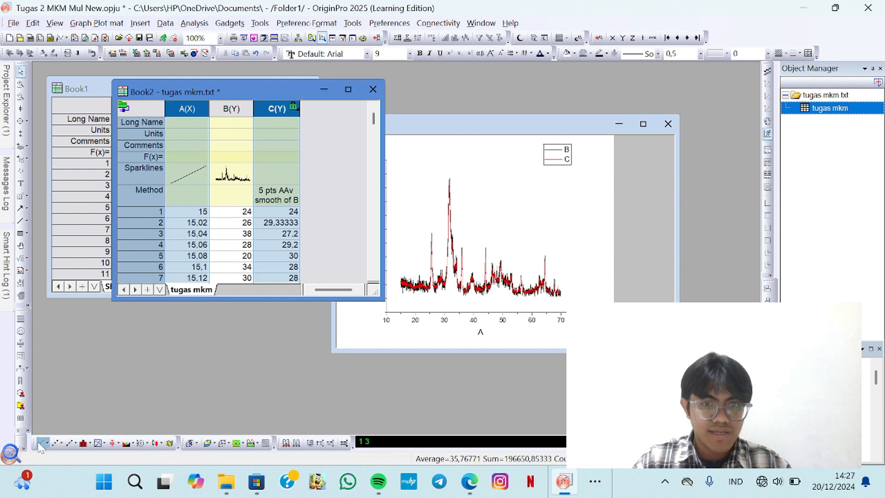
{"action": "left_click_drag", "start_coordinate": [378, 156], "coordinate": [346, 122]}
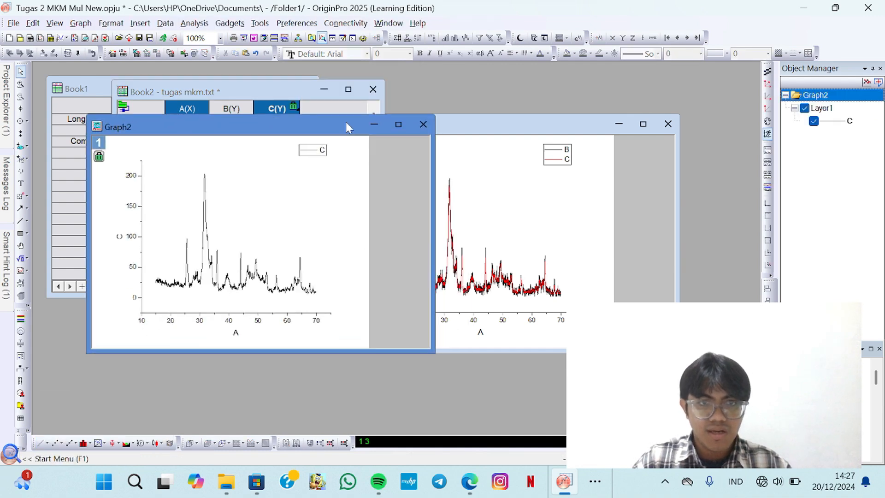
{"action": "left_click_drag", "start_coordinate": [464, 122], "coordinate": [567, 127]}
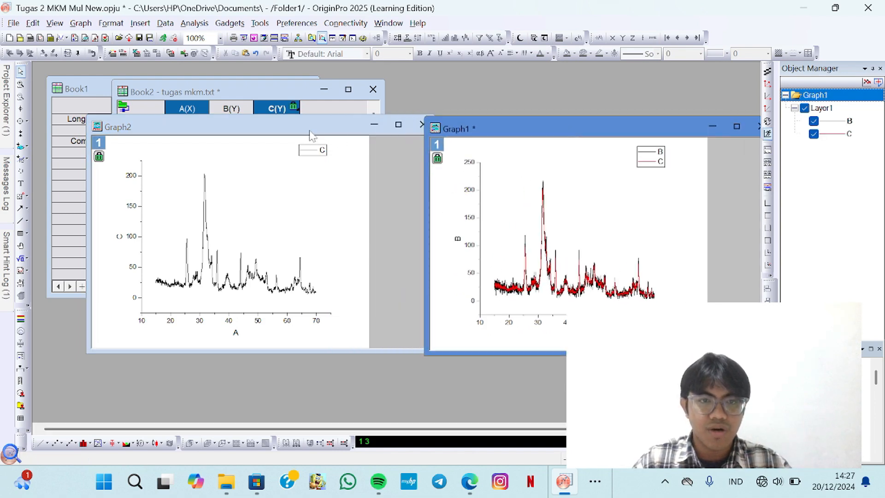
{"action": "left_click_drag", "start_coordinate": [315, 123], "coordinate": [294, 121]}
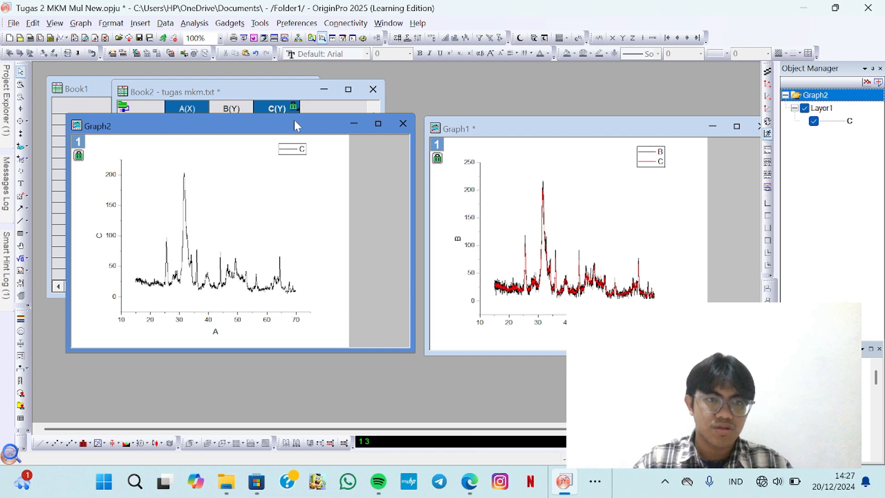
{"action": "left_click_drag", "start_coordinate": [295, 113], "coordinate": [238, 85]}
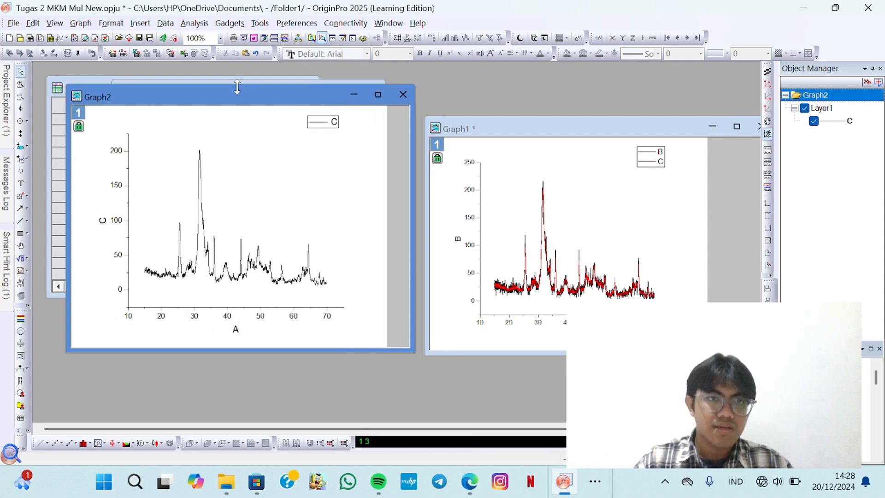
Start Peak Analyzer on the smoothed curve with the Integrate Peaks goal and a constant minimum baseline, without subtracting it, and proceed to peak finding
{"action": "left_click", "coordinate": [195, 24]}
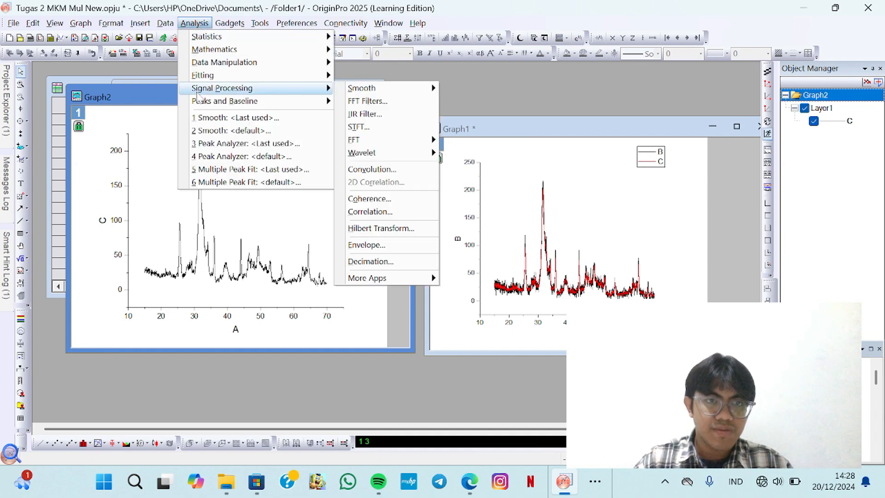
{"action": "mouse_move", "coordinate": [198, 103]}
{"action": "mouse_move", "coordinate": [369, 118]}
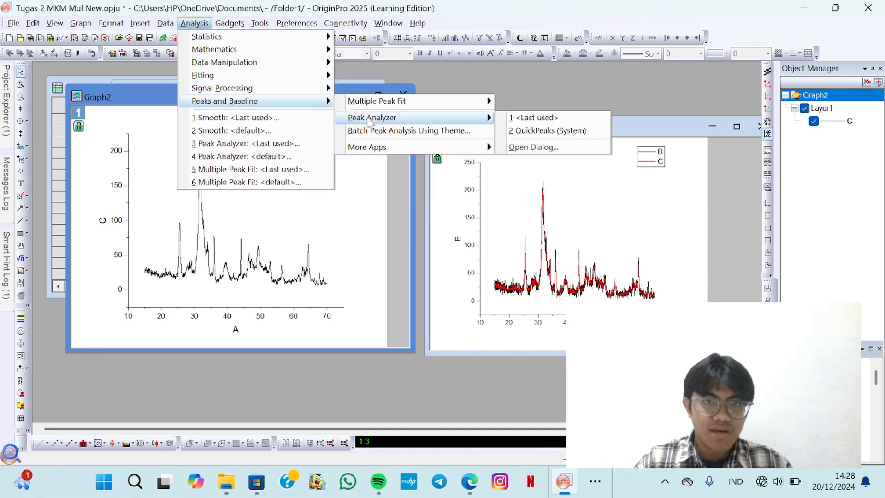
{"action": "left_click", "coordinate": [535, 148]}
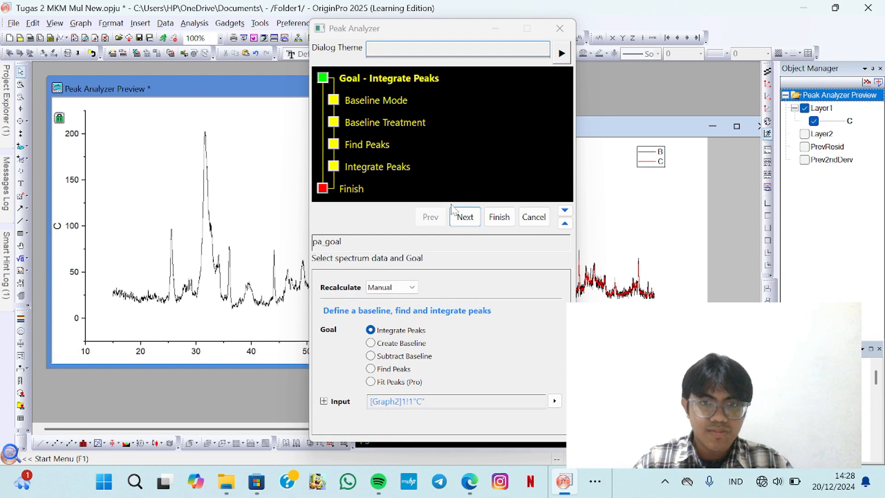
{"action": "left_click", "coordinate": [463, 217]}
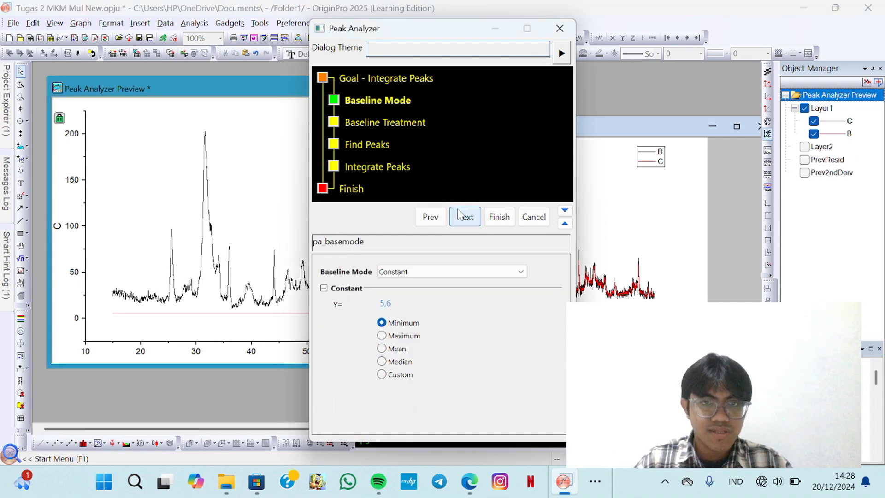
{"action": "left_click", "coordinate": [464, 216]}
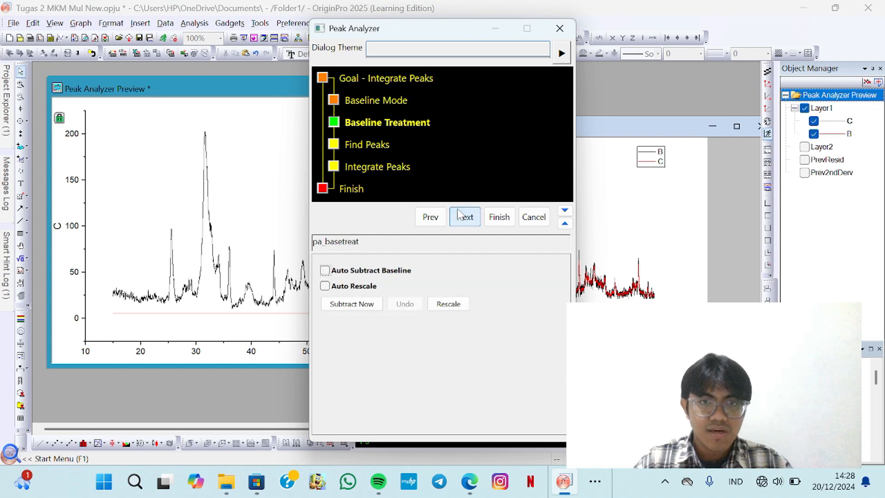
{"action": "left_click", "coordinate": [461, 216]}
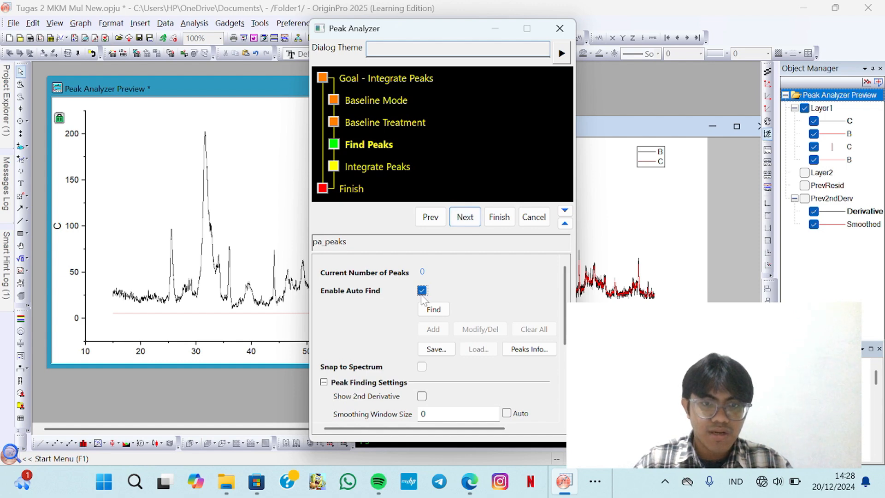
Disable automatic peak finding and manually add one point at the tip of the tallest peak, at about 31.7
{"action": "left_click", "coordinate": [422, 291]}
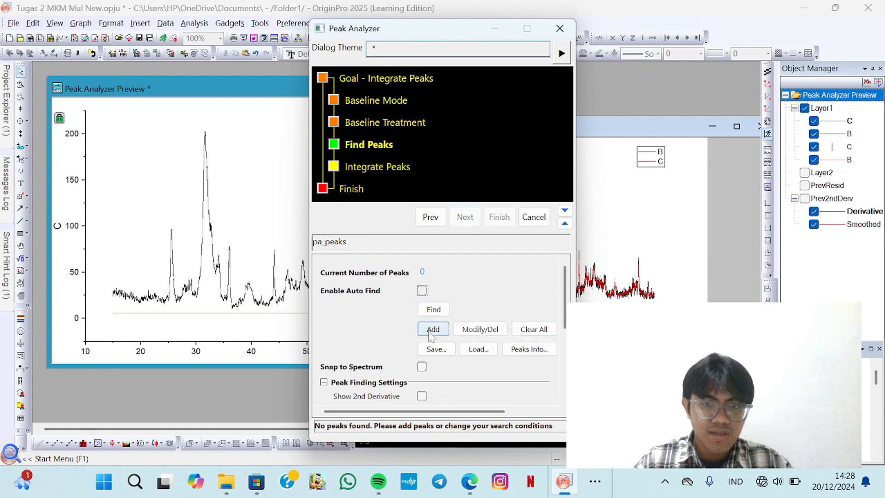
{"action": "left_click", "coordinate": [432, 329]}
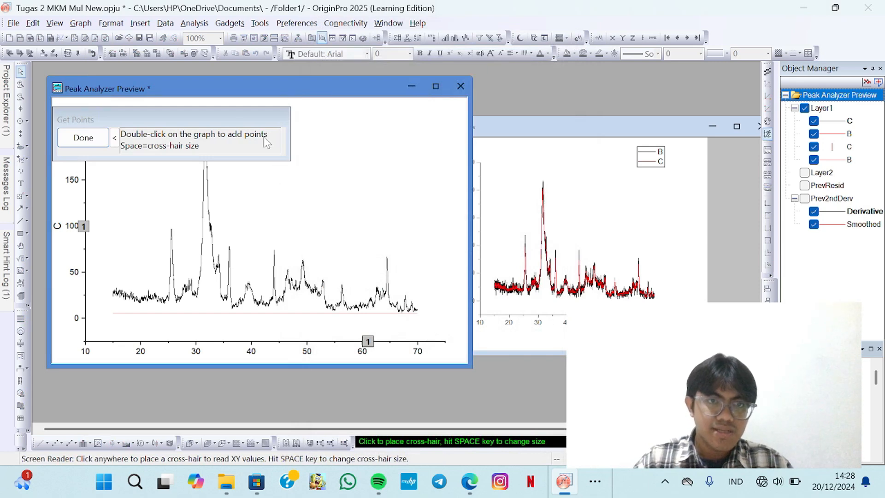
{"action": "left_click_drag", "start_coordinate": [258, 119], "coordinate": [439, 139]}
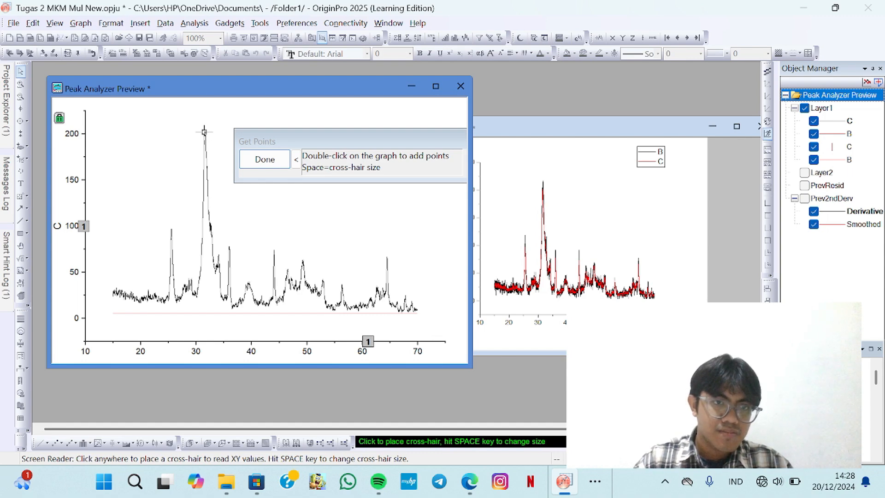
{"action": "left_click_drag", "start_coordinate": [268, 147], "coordinate": [266, 133]}
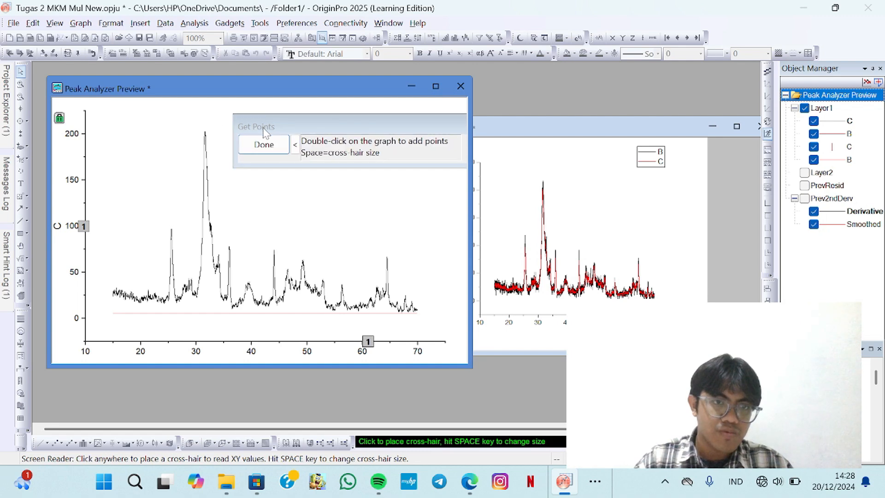
{"action": "double_click", "coordinate": [205, 131]}
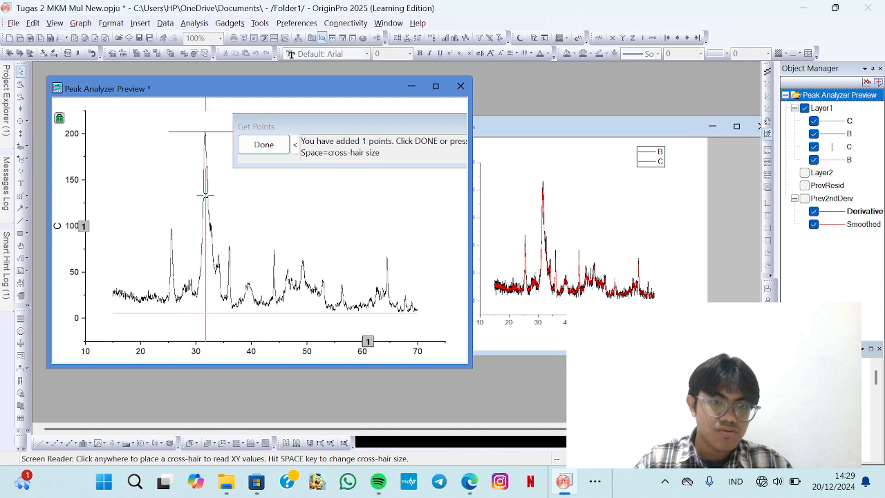
{"action": "left_click", "coordinate": [271, 150]}
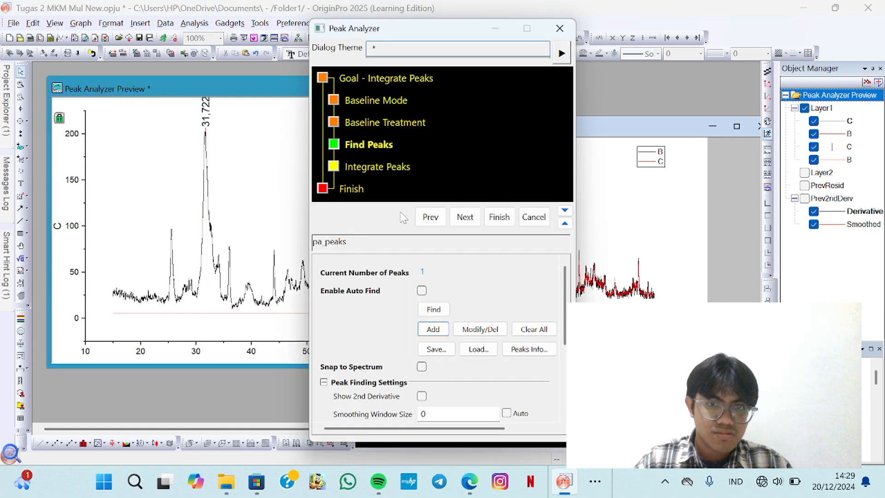
Widen the integration range to span the whole curve, from about 15.24 to 69.84, and finish the peak integration
{"action": "left_click", "coordinate": [471, 223]}
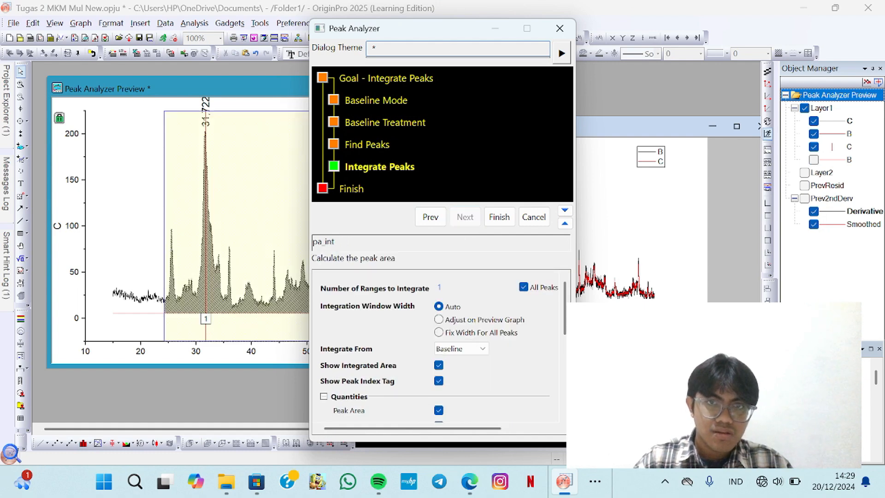
{"action": "left_click_drag", "start_coordinate": [446, 33], "coordinate": [624, 16]}
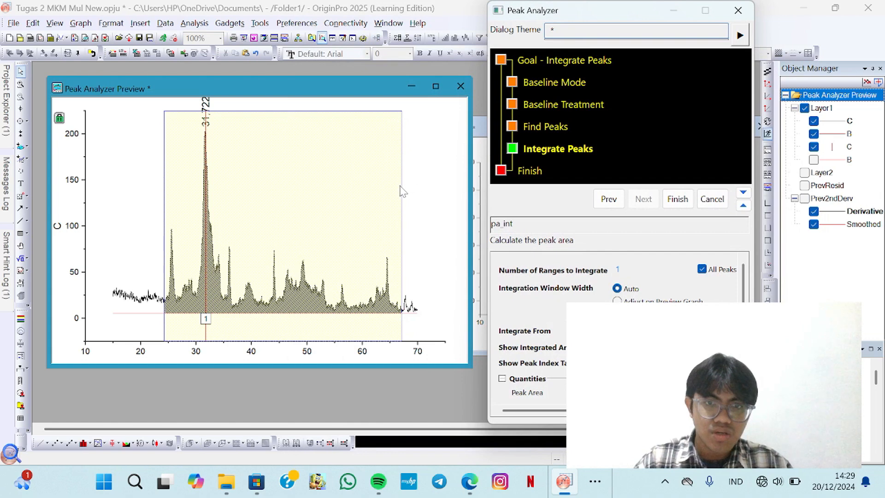
{"action": "left_click", "coordinate": [351, 248]}
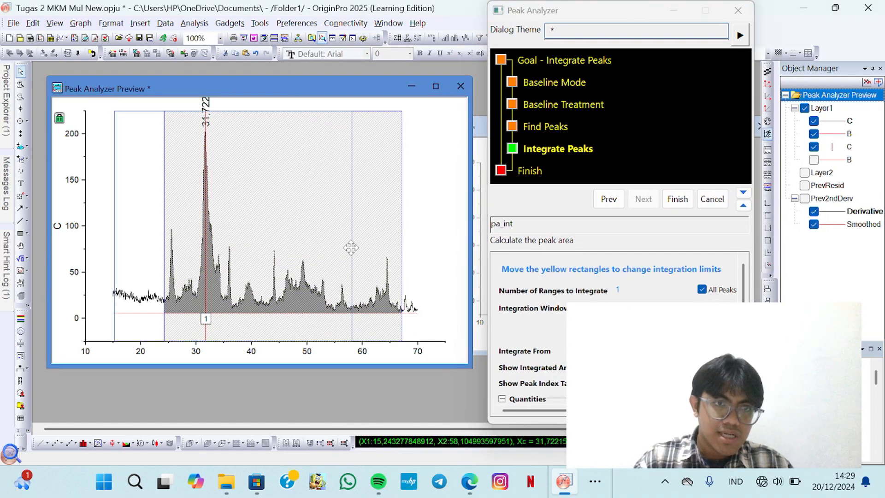
{"action": "left_click_drag", "start_coordinate": [352, 227], "coordinate": [416, 211]}
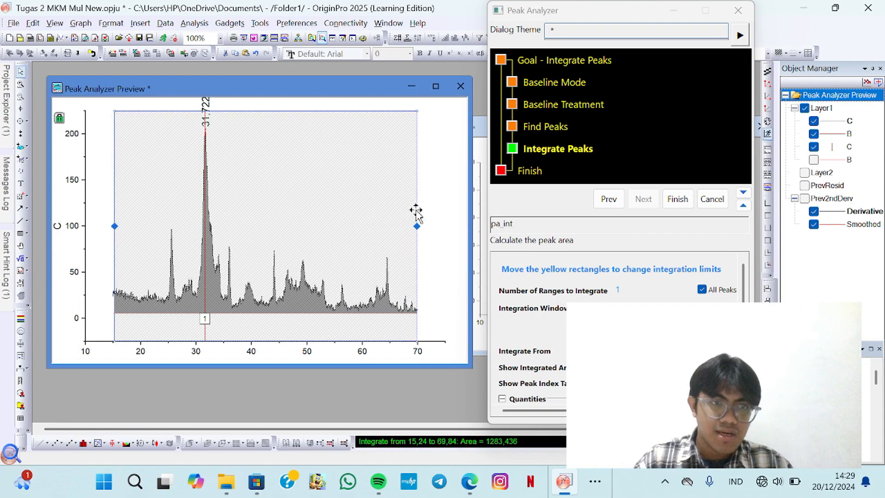
{"action": "left_click", "coordinate": [687, 199]}
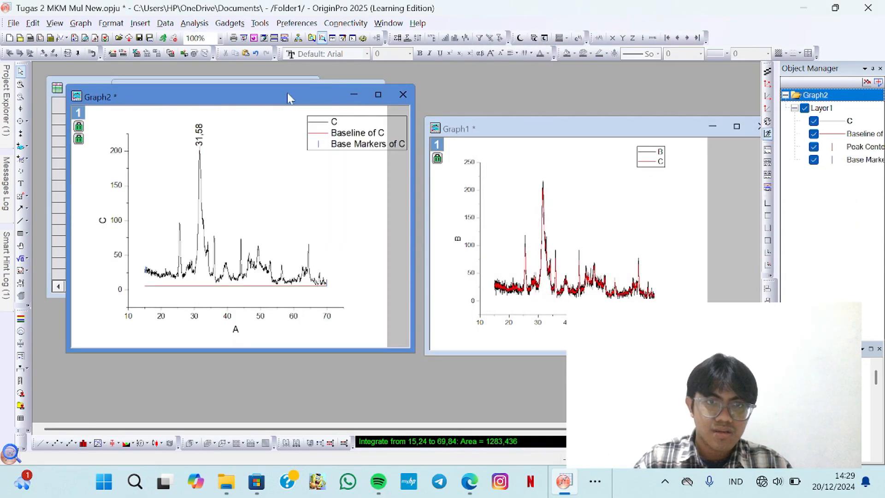
Move Graph2 aside to uncover the Integration_Result1 sheet and copy the Area result from its B(Y) column
{"action": "left_click_drag", "start_coordinate": [289, 92], "coordinate": [596, 95]}
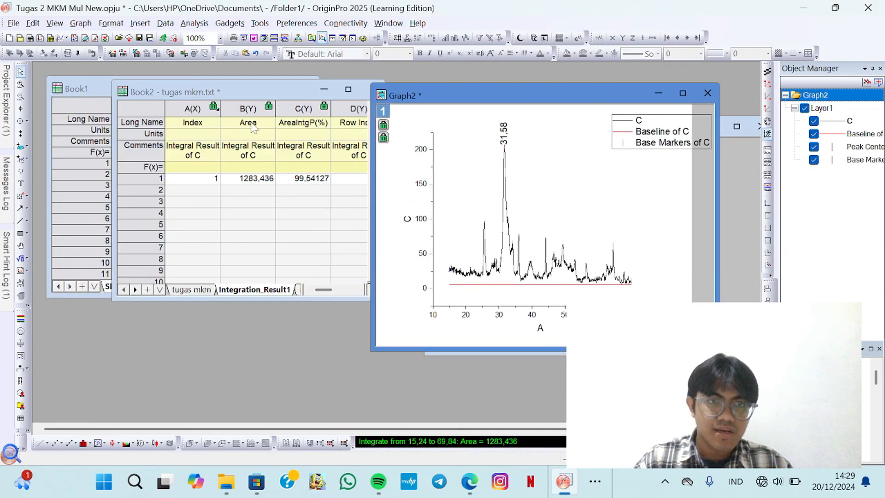
{"action": "left_click", "coordinate": [256, 124]}
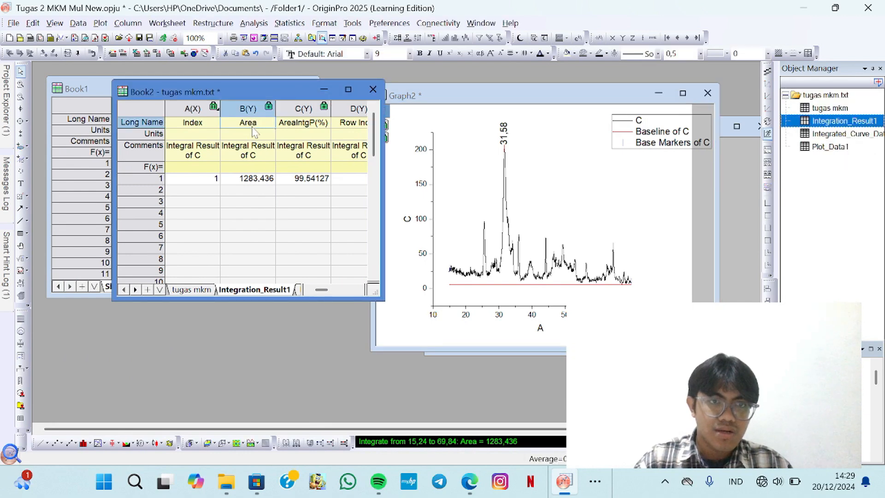
{"action": "left_click", "coordinate": [253, 134]}
{"action": "left_click", "coordinate": [244, 179]}
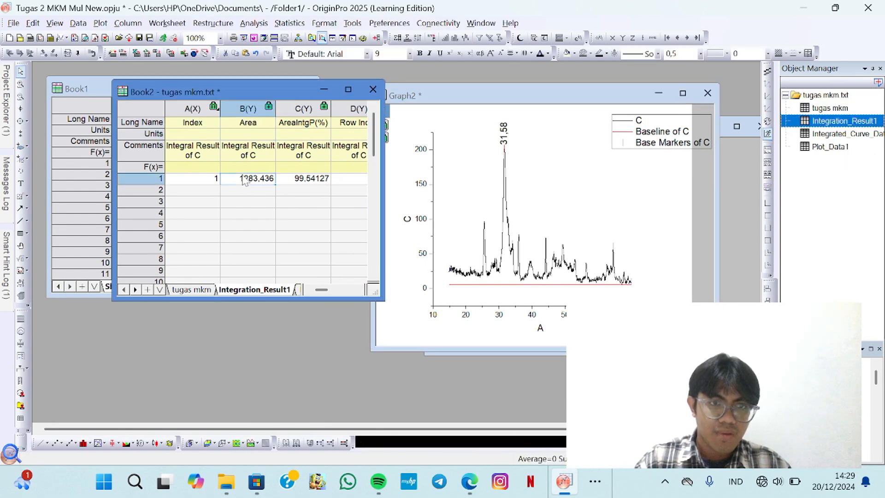
{"action": "left_click", "coordinate": [258, 100]}
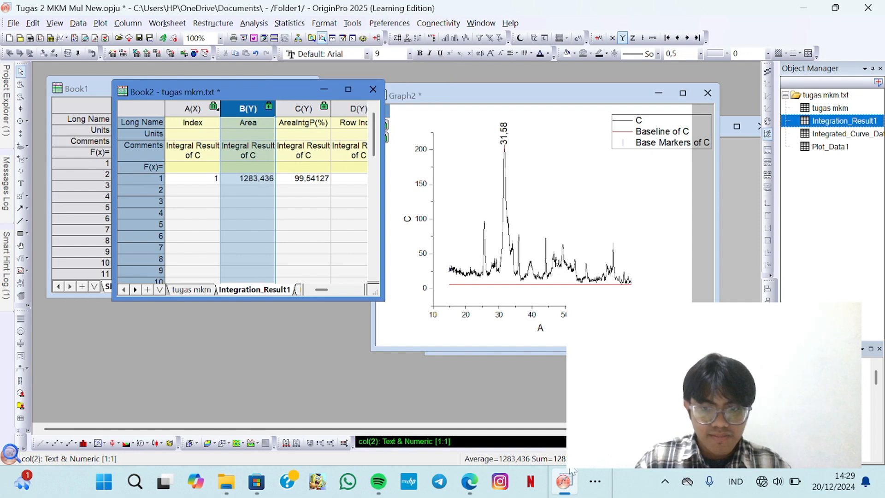
Switch to Excel, enter the area 1283,436 in cell B2 under Luas Difraktogram and centre it
{"action": "left_click", "coordinate": [595, 482]}
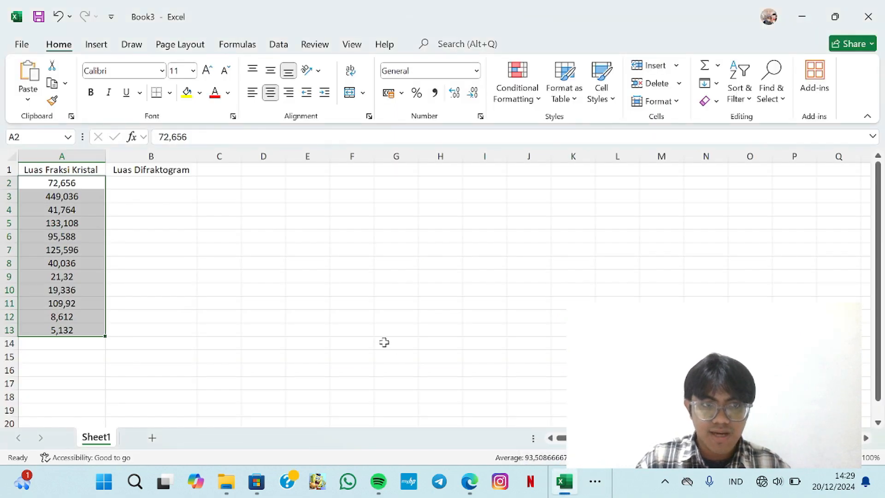
{"action": "left_click", "coordinate": [147, 183]}
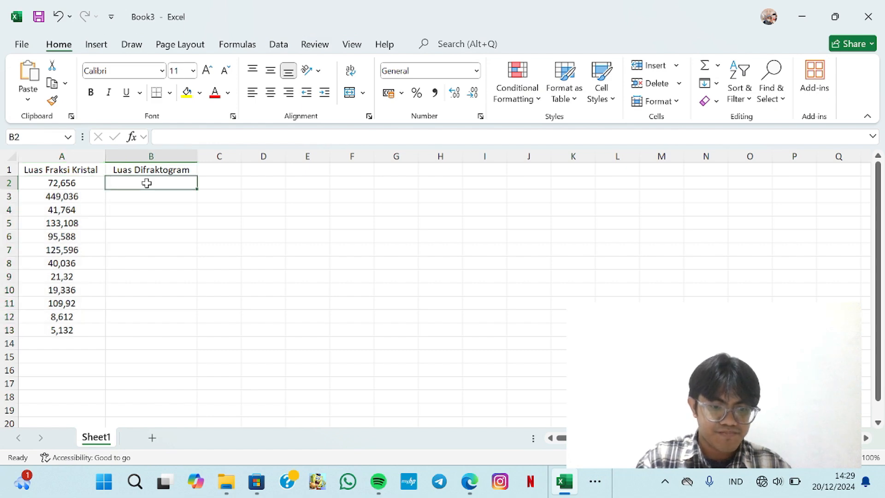
{"action": "type", "text": "1283,436"}
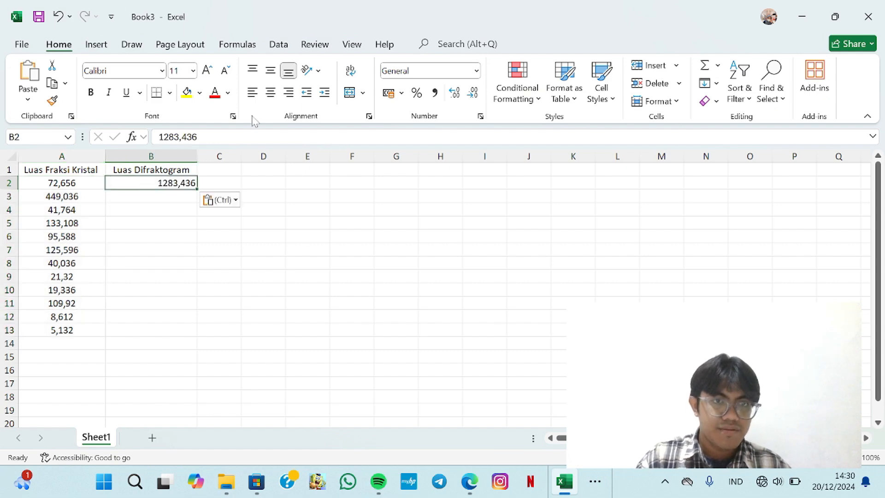
{"action": "left_click", "coordinate": [275, 96]}
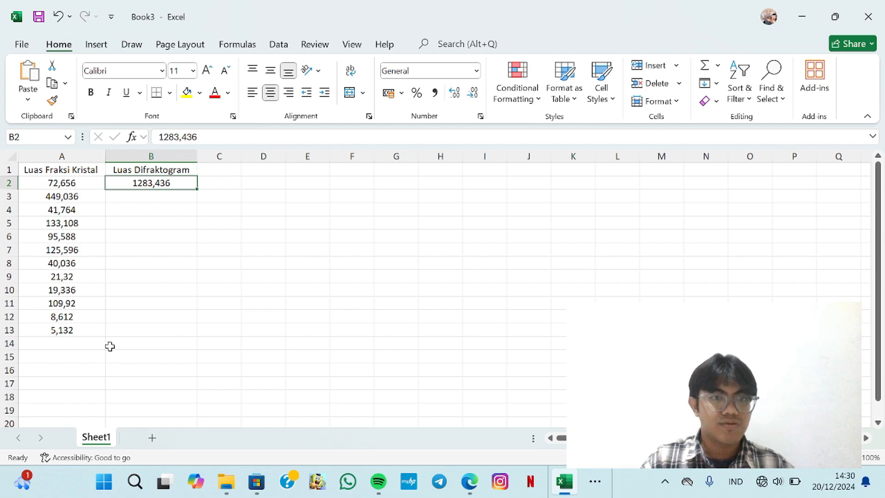
Sum the crystal fraction areas A2:A13 in cell A14 with the SUM function
{"action": "left_click", "coordinate": [49, 183]}
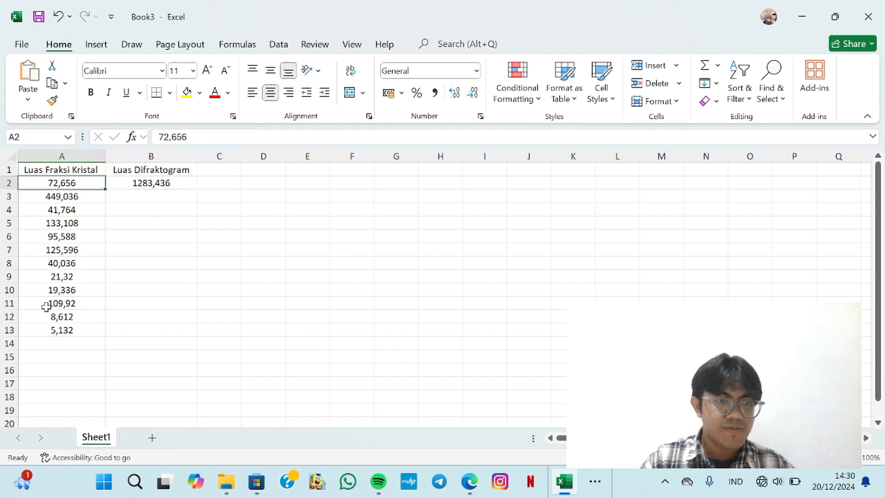
{"action": "left_click", "coordinate": [46, 342]}
{"action": "type", "text": "=sum("}
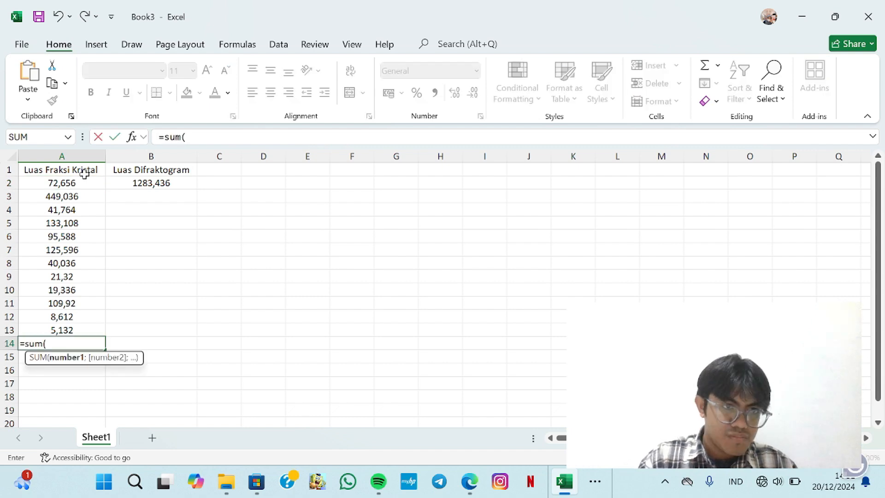
{"action": "mouse_move", "coordinate": [83, 183]}
{"action": "left_mouse_down"}
{"action": "mouse_move", "coordinate": [88, 314]}
{"action": "mouse_move", "coordinate": [85, 184]}
{"action": "left_mouse_up"}
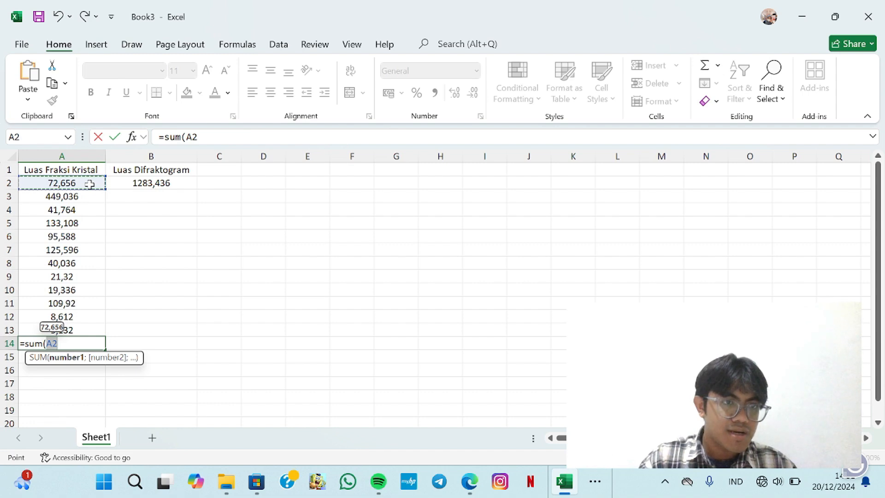
{"action": "left_click_drag", "start_coordinate": [89, 184], "coordinate": [95, 331]}
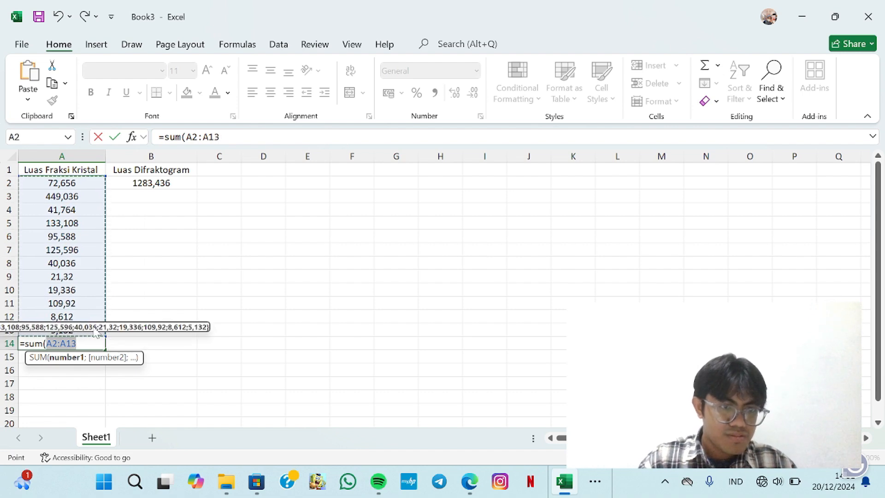
{"action": "key", "text": "Return"}
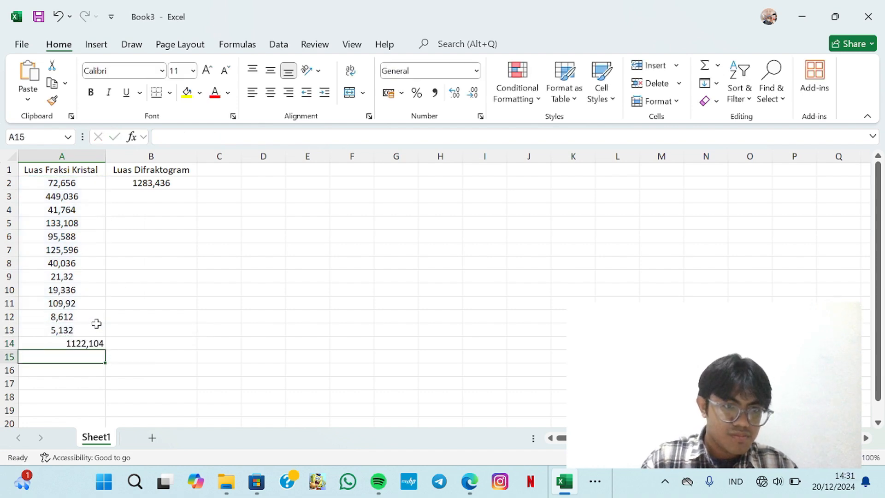
Add the heading "% kristalinasi" in cell C1 and widen column C to fit it
{"action": "left_click", "coordinate": [215, 169]}
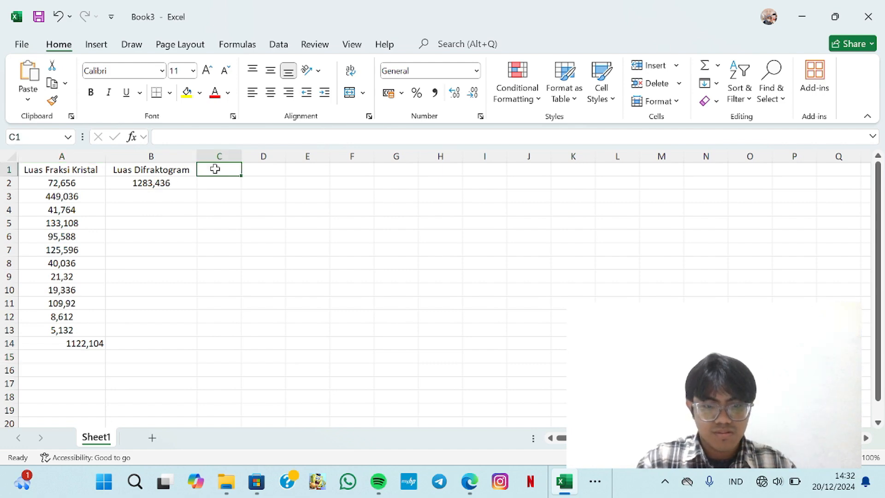
{"action": "type", "text": "%"}
{"action": "type", "text": "k"}
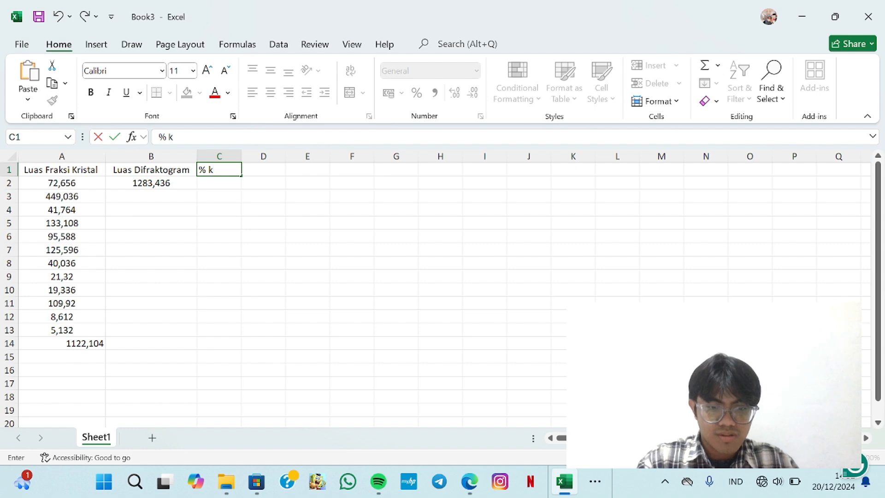
{"action": "type", "text": "ristal"}
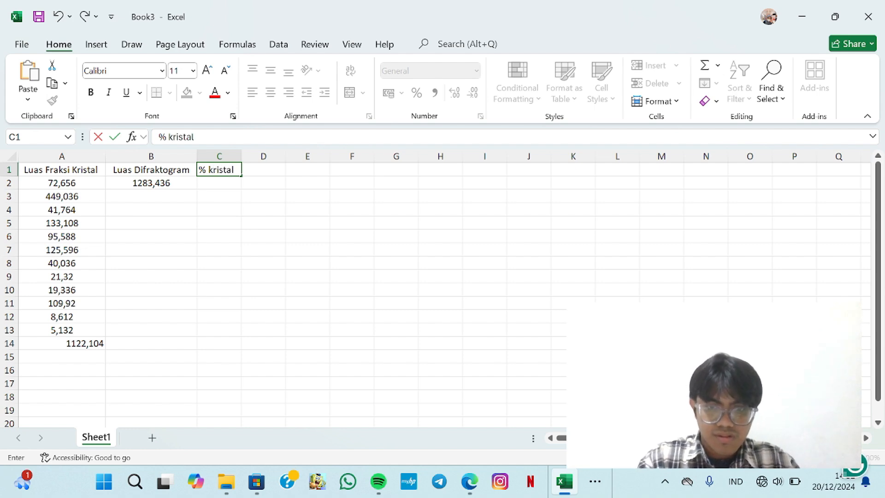
{"action": "type", "text": "inasi"}
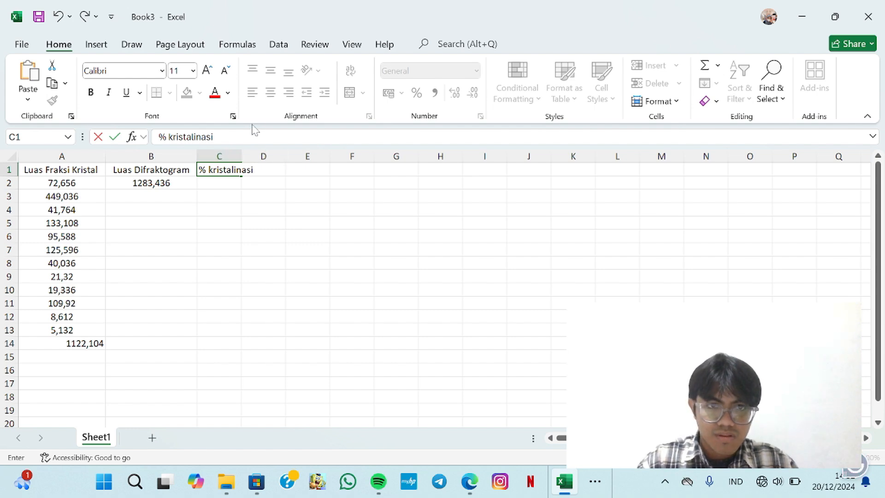
{"action": "left_click", "coordinate": [288, 187]}
{"action": "left_click_drag", "start_coordinate": [283, 187], "coordinate": [241, 152]}
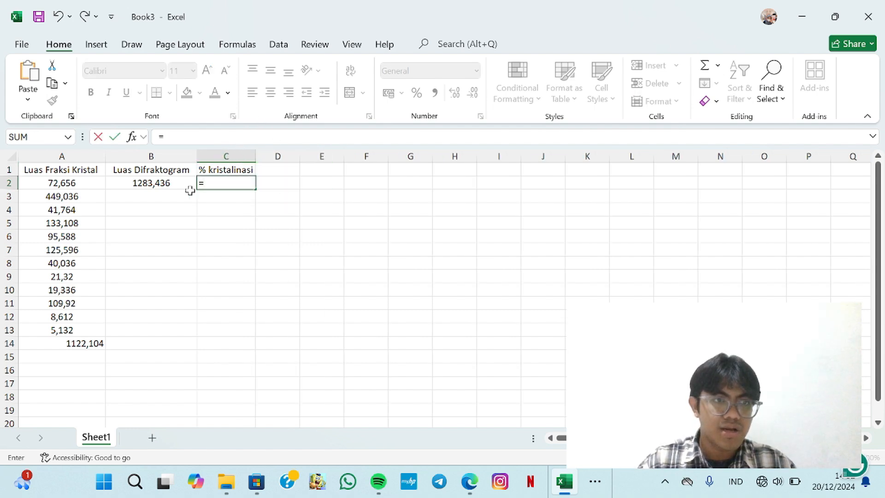
Calculate the crystallinity percentage in cell C2 with the formula =(A14/B2)*100
{"action": "left_click", "coordinate": [88, 343]}
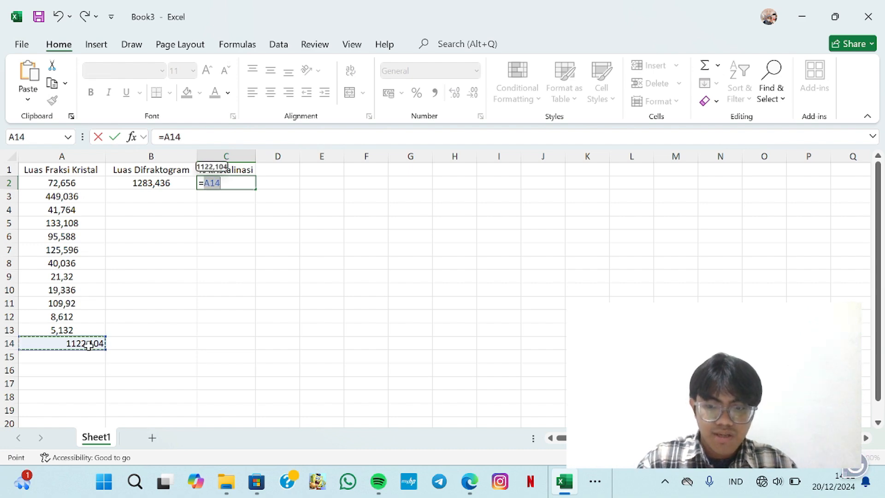
{"action": "type", "text": "/"}
{"action": "left_click", "coordinate": [160, 181]}
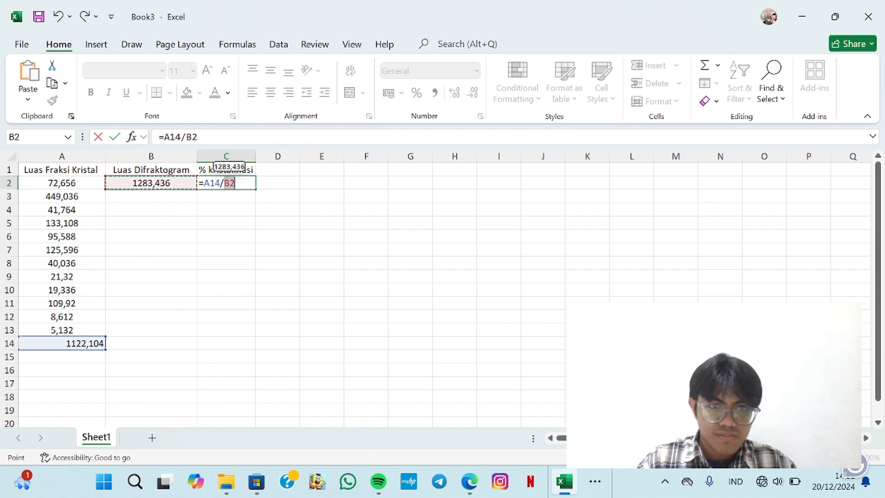
{"action": "left_click", "coordinate": [228, 186]}
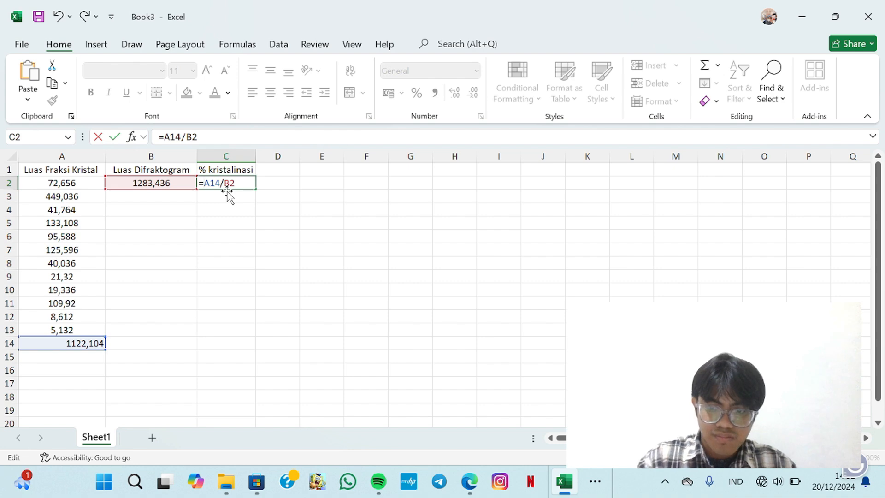
{"action": "type", "text": "(A14/B2"}
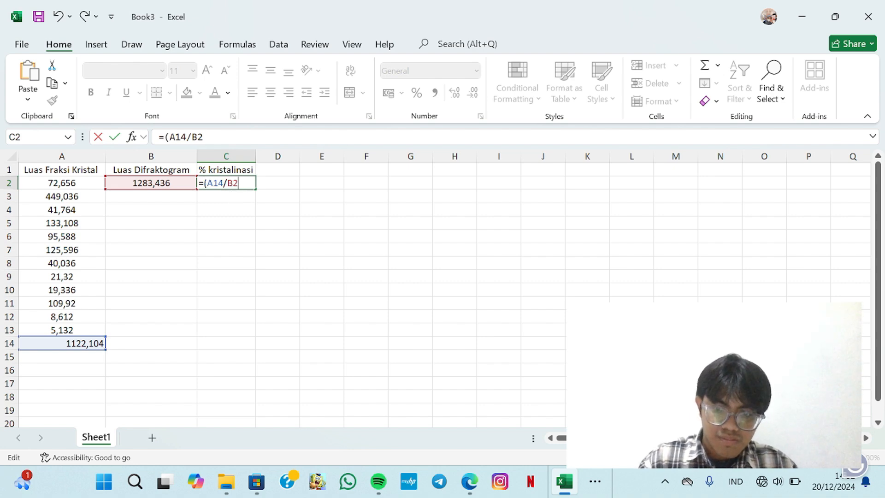
{"action": "type", "text": ")"}
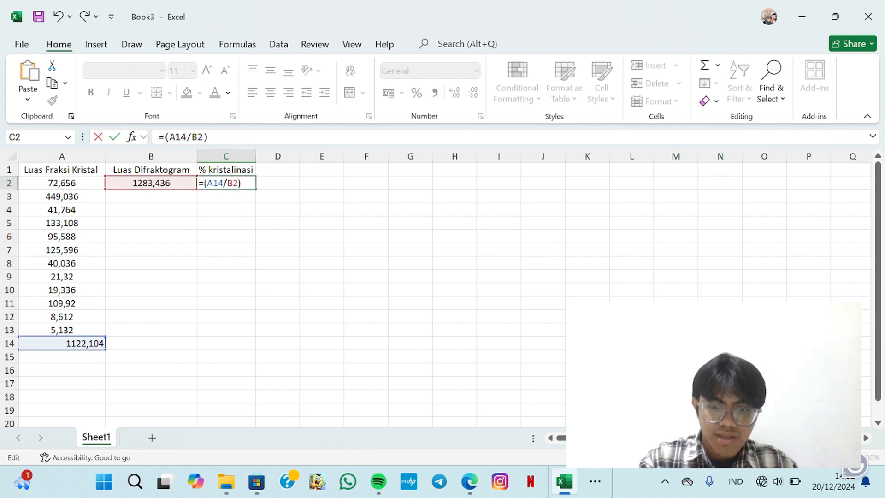
{"action": "type", "text": "*100"}
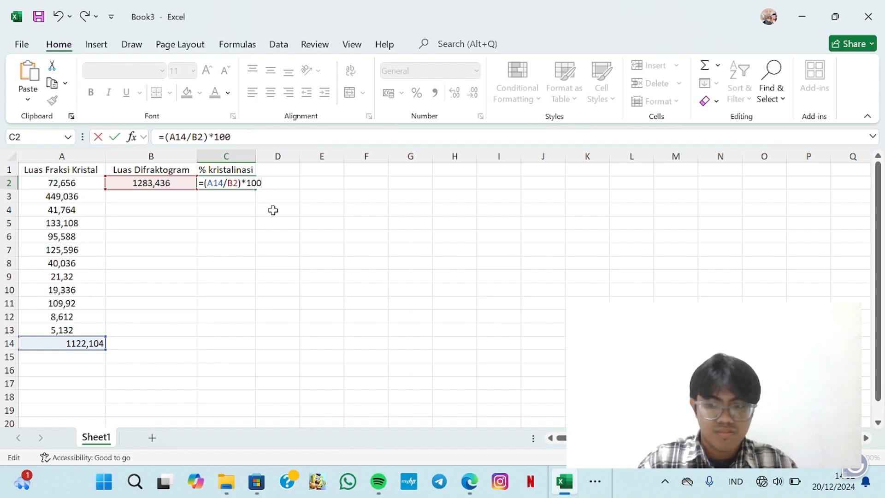
{"action": "key", "text": "Return"}
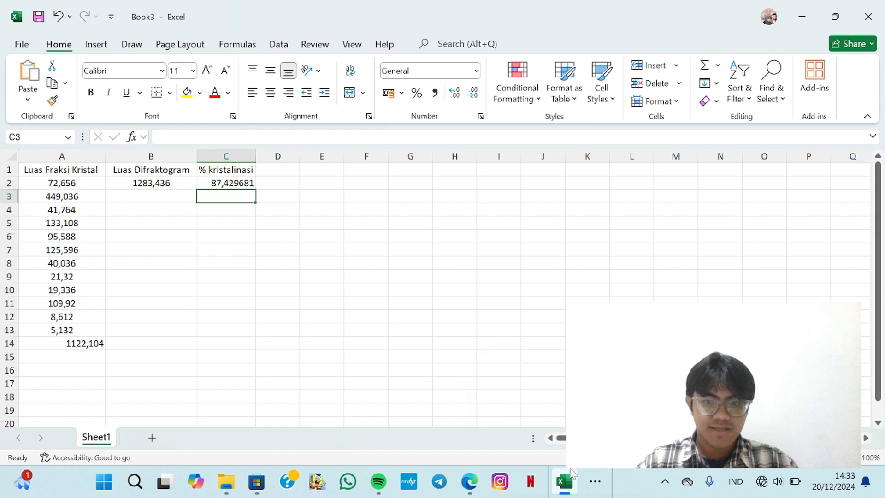
{"action": "mouse_move", "coordinate": [571, 472]}
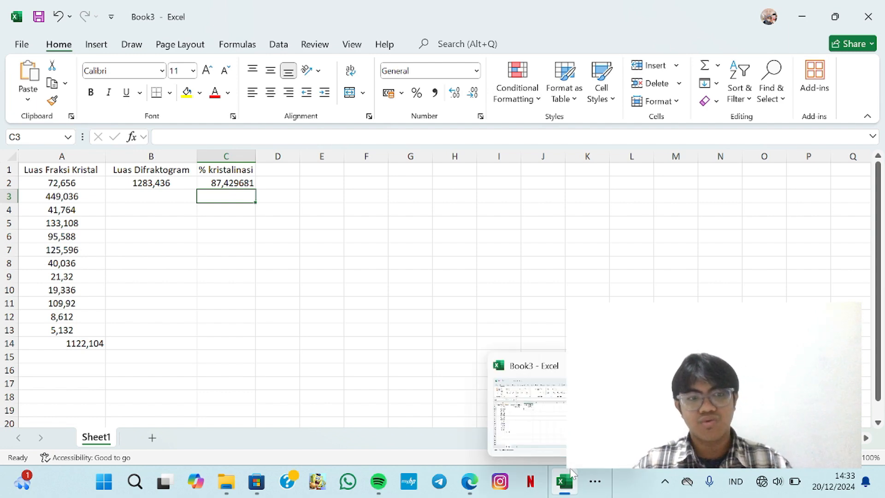